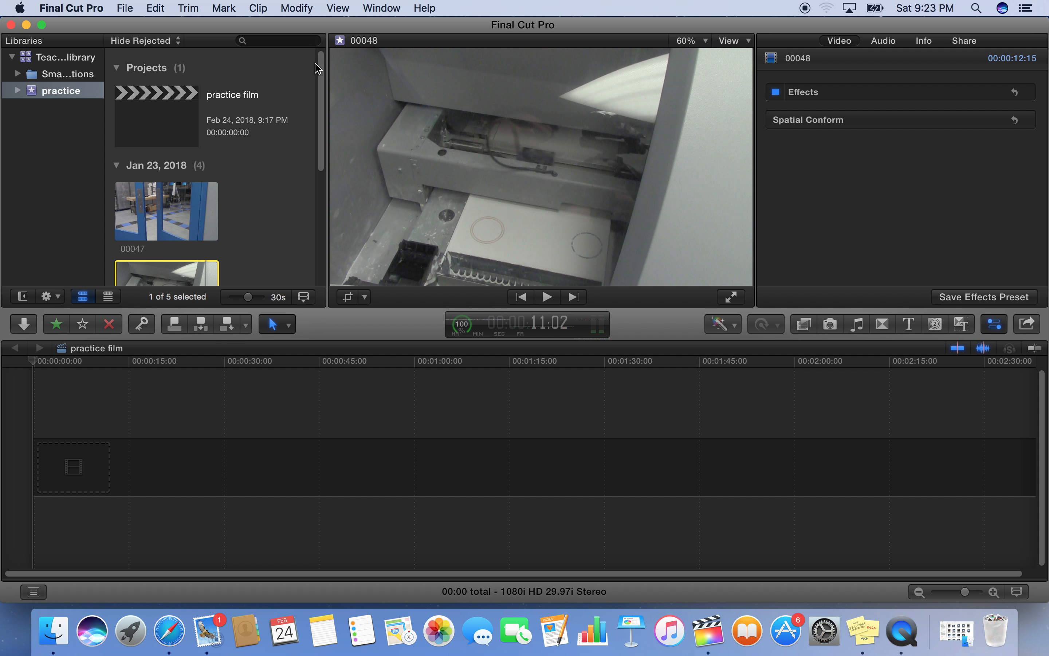
- Browse the project and the January 23 clips in the practice event
scroll(312, 141, "down", 10)
scroll(306, 108, "up", 5)
scroll(307, 108, "up", 3)
left_click_drag(323, 129, 321, 89)
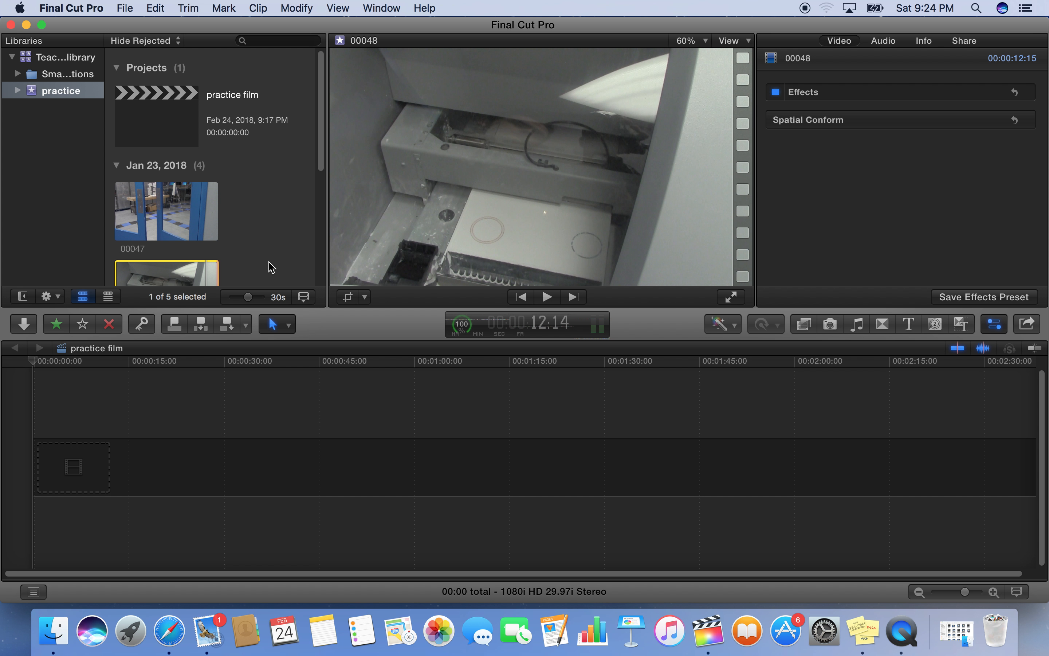
scroll(270, 267, "down", 3)
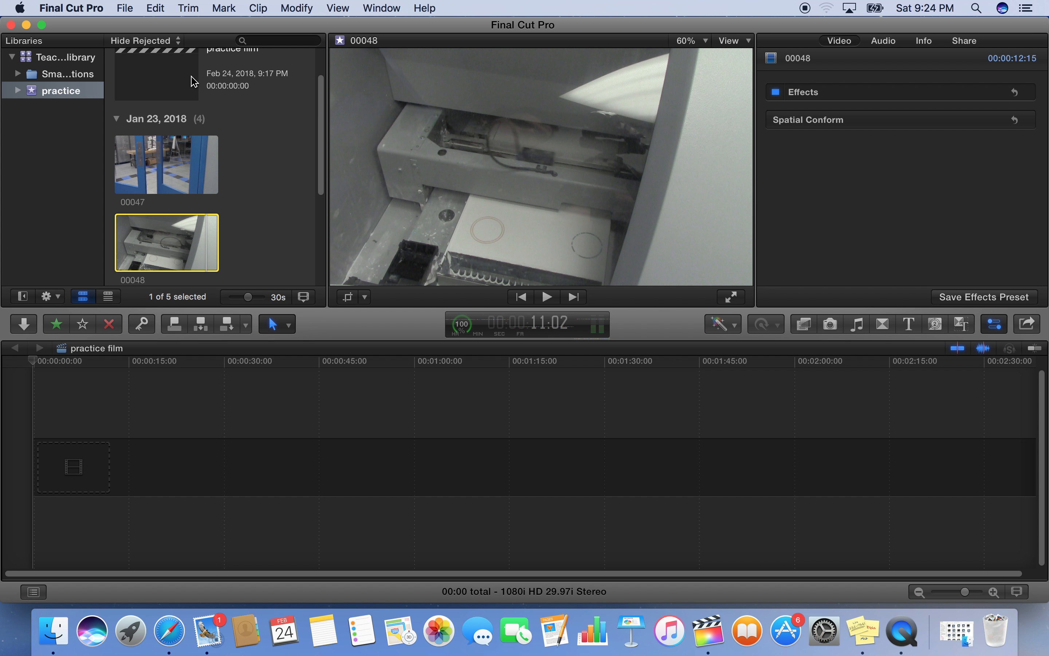
left_click_drag(324, 82, 326, 105)
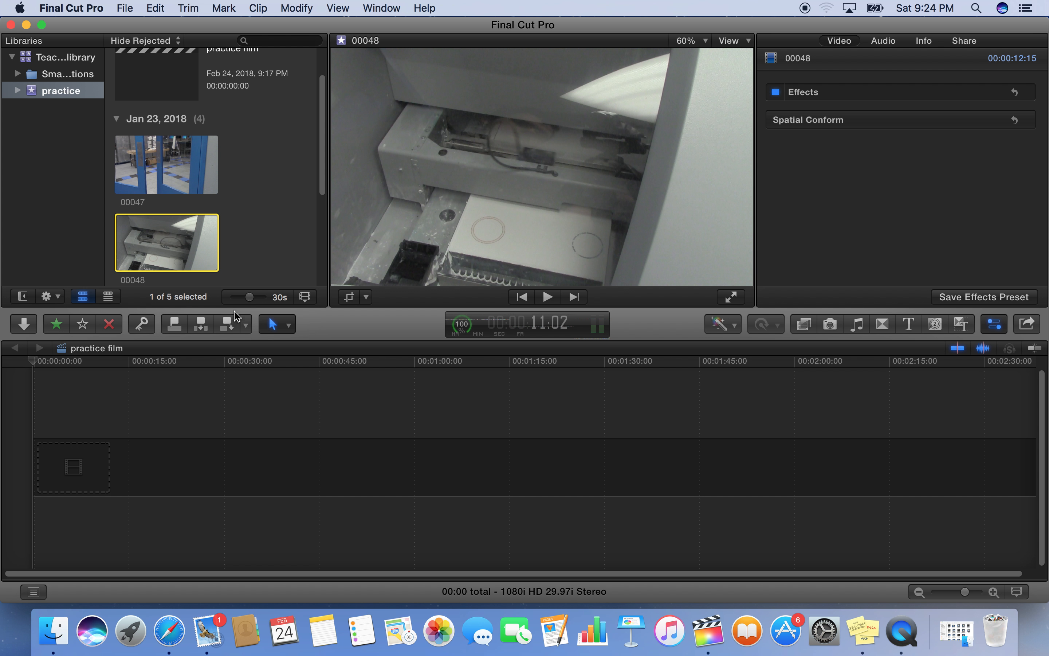
- Compare the browser's clip thumbnails at 1 second and 2 minutes per frame, and return them to 30 seconds
mouse_move(251, 297)
left_mouse_down()
mouse_move(242, 300)
mouse_move(261, 305)
left_mouse_up()
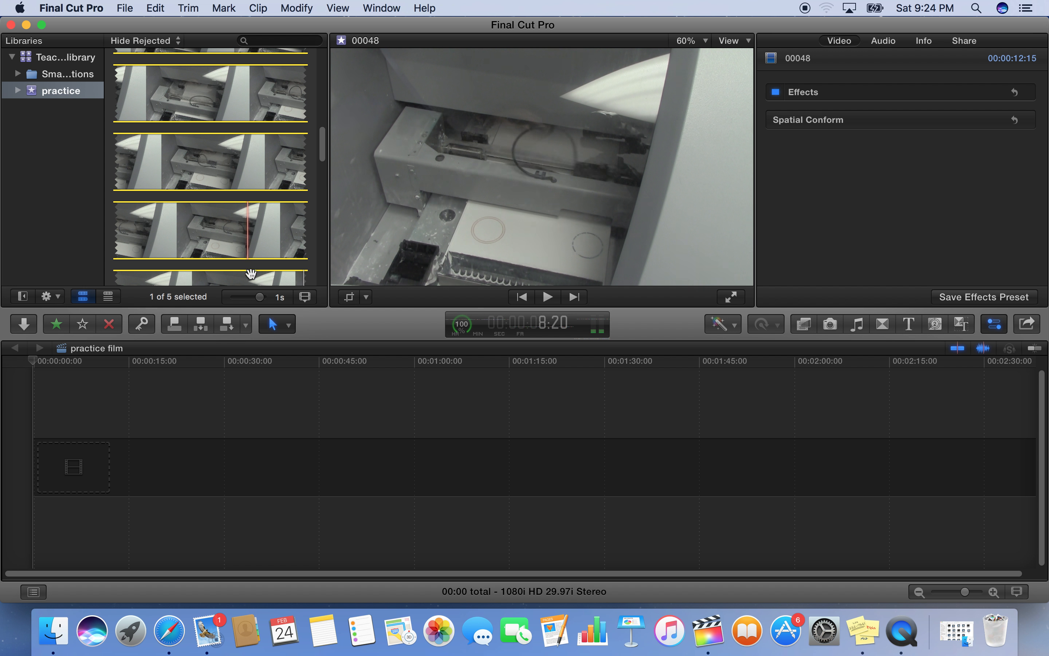
left_click_drag(265, 302, 247, 305)
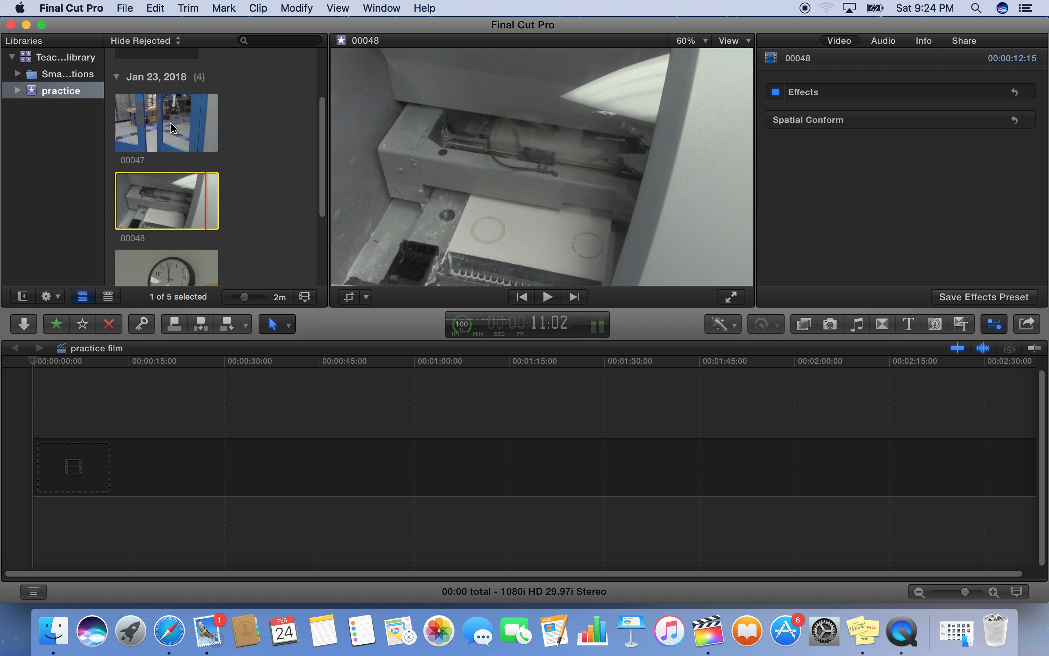
key("Up")
mouse_move(249, 301)
left_mouse_down()
mouse_move(263, 301)
mouse_move(250, 301)
left_mouse_up()
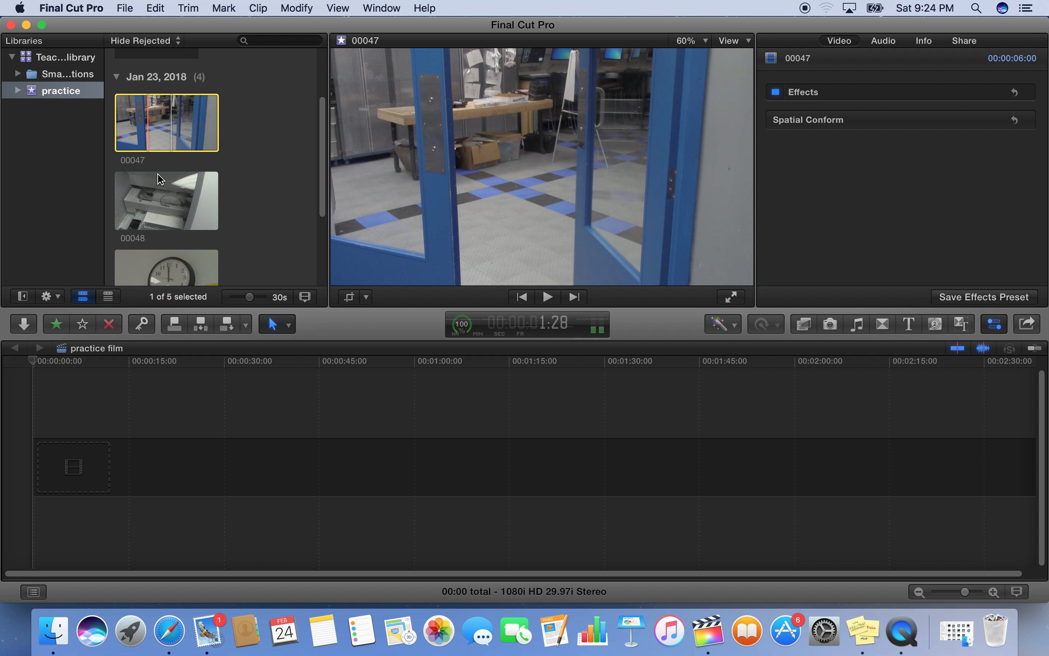
- View the event's clips as a list, preview clip 00048 there, and return to the filmstrip view
left_click(111, 301)
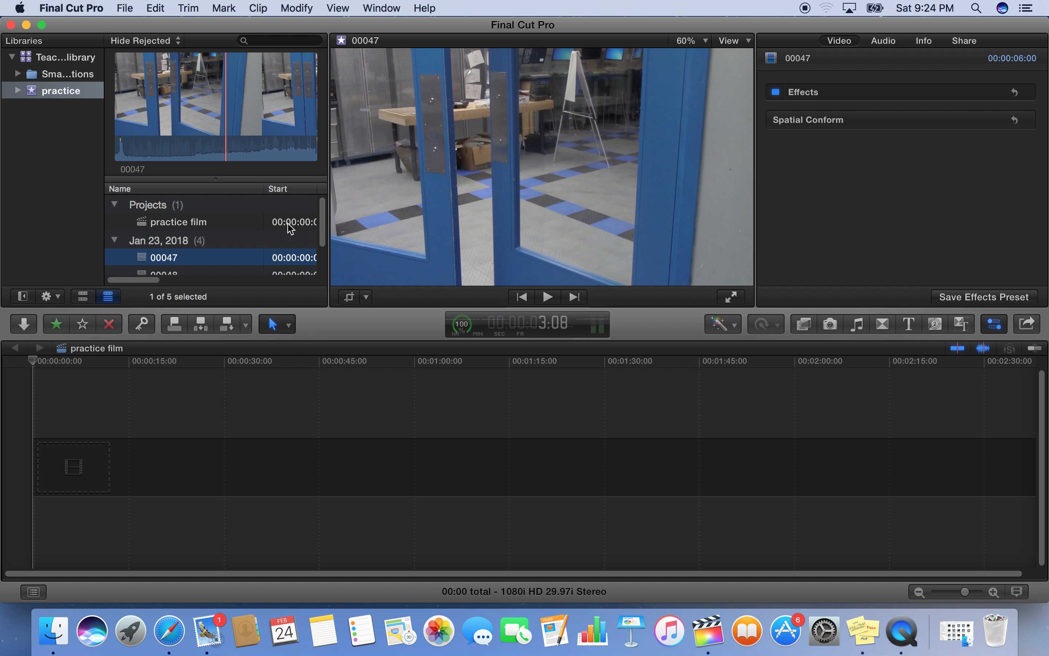
scroll(324, 207, "down", 3)
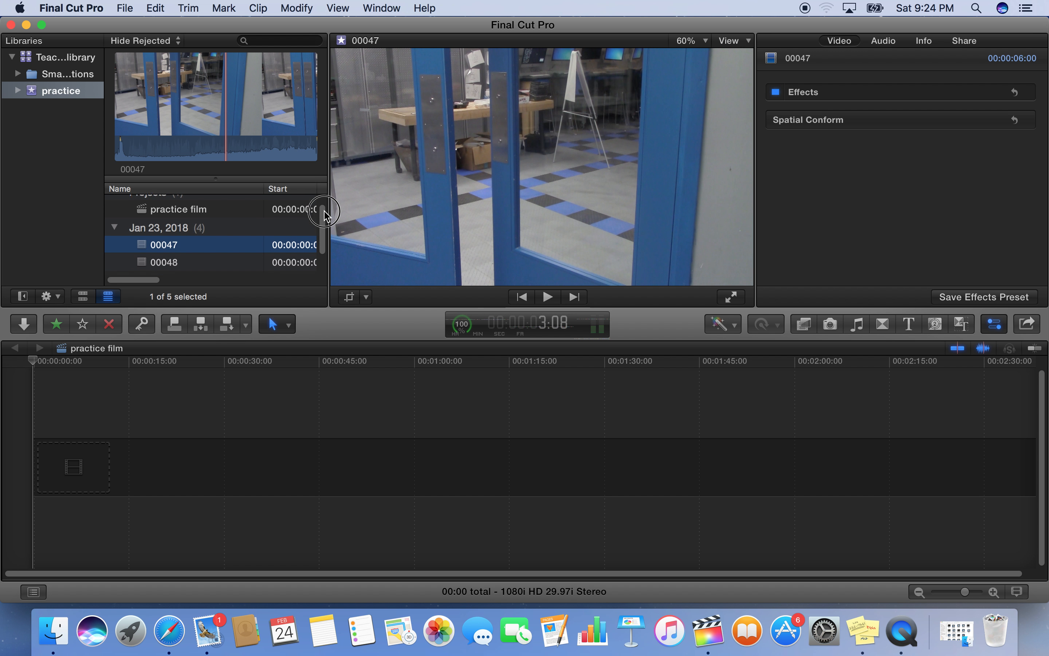
left_click(210, 237)
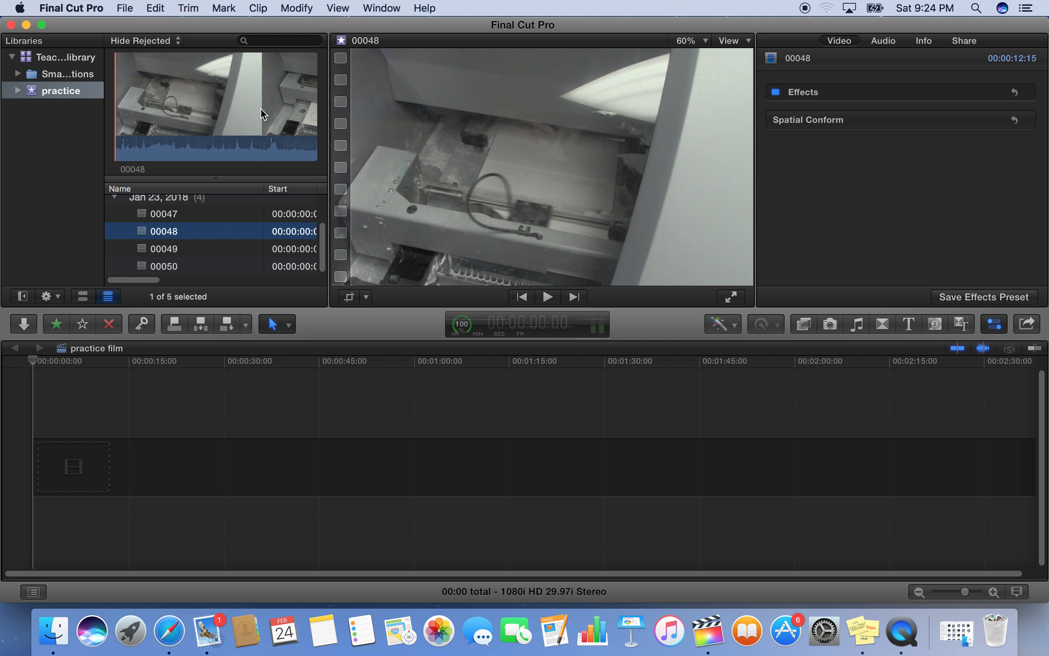
left_click(82, 297)
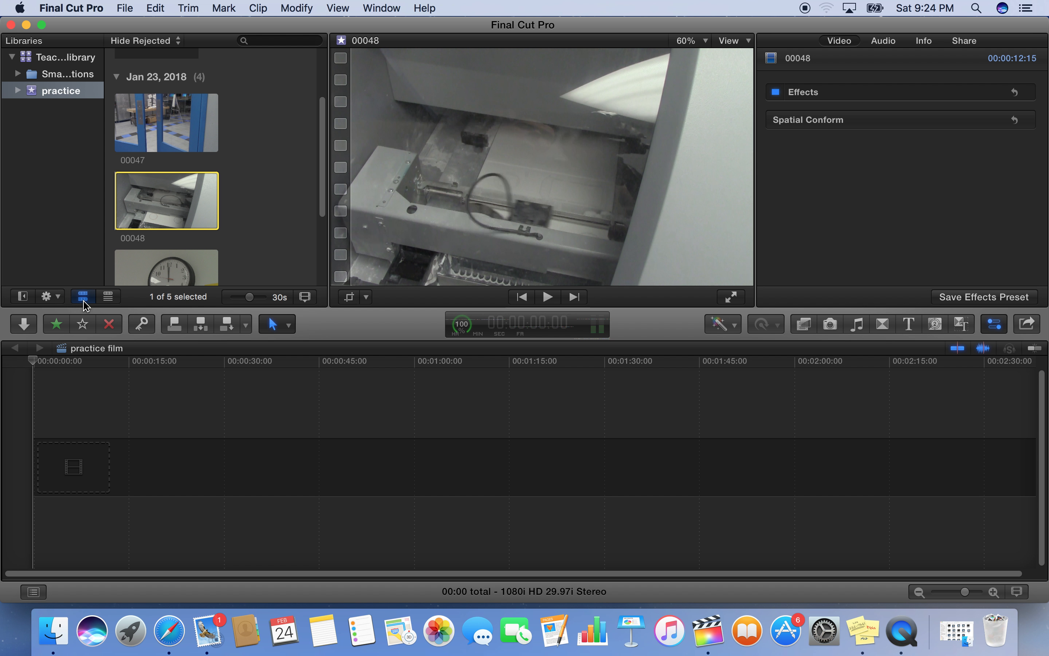
left_click_drag(326, 142, 323, 89)
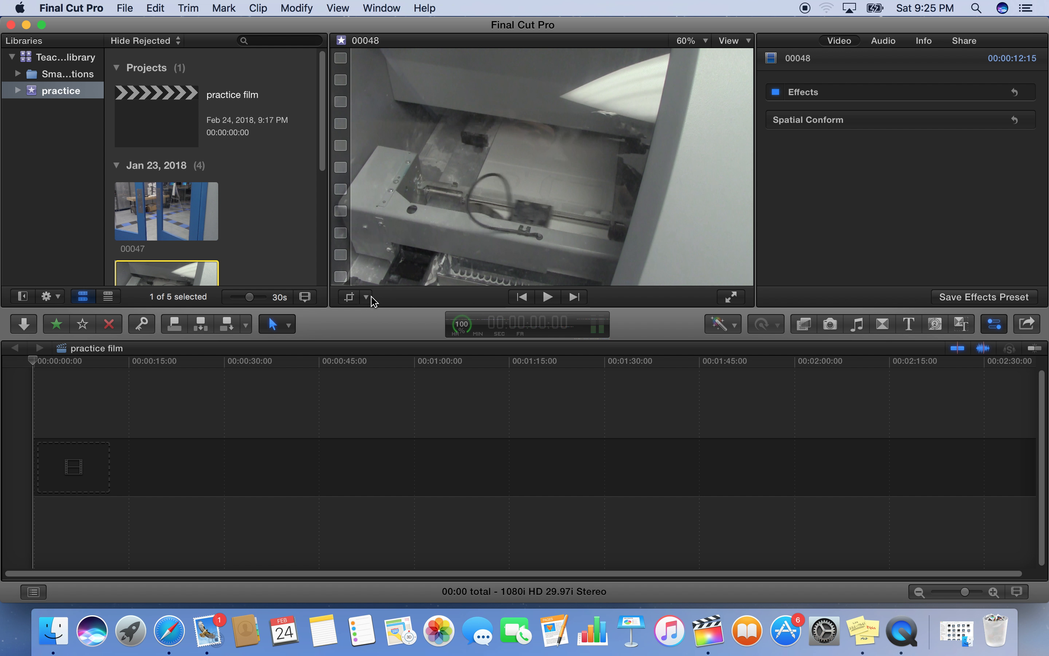
- Play clip 00048 in the viewer and in full screen, and pause it back in the normal viewer
left_click(548, 298)
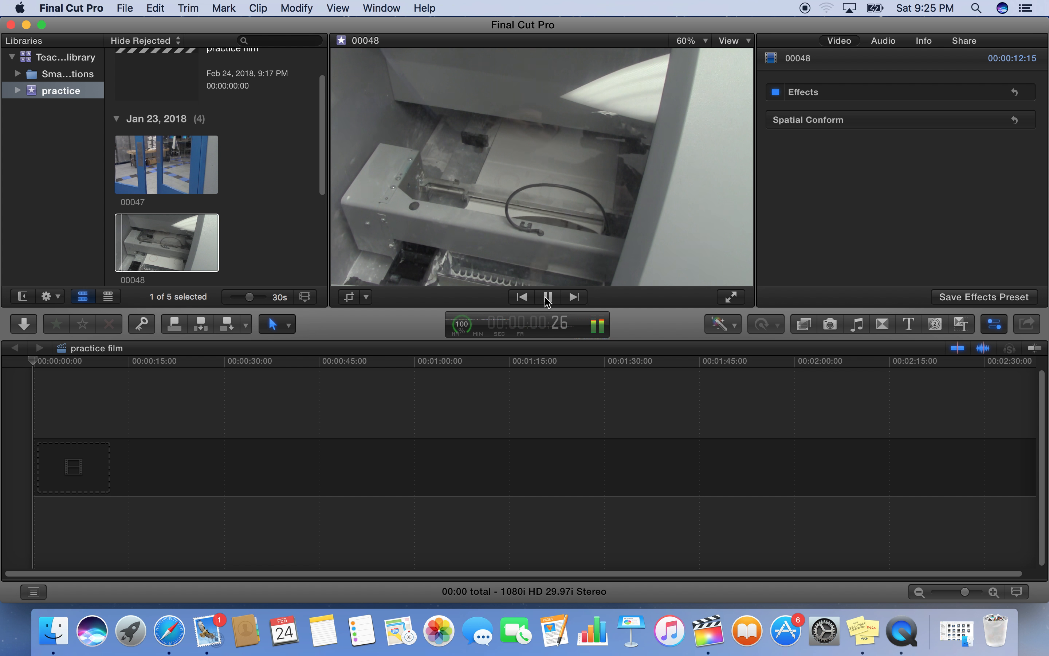
left_click(547, 299)
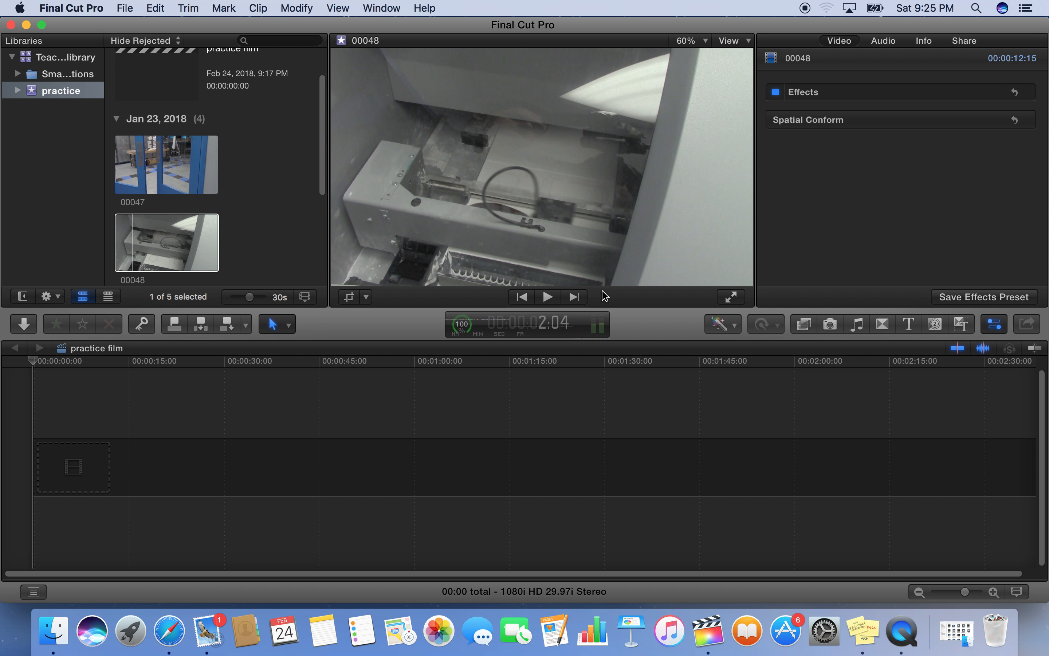
left_click(732, 298)
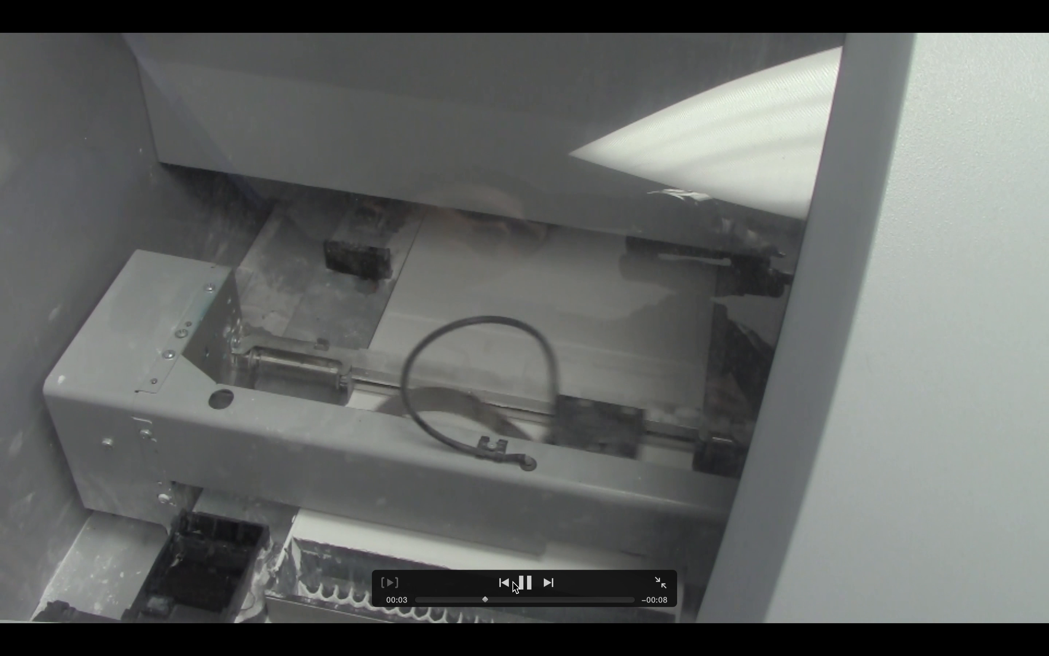
left_click(660, 583)
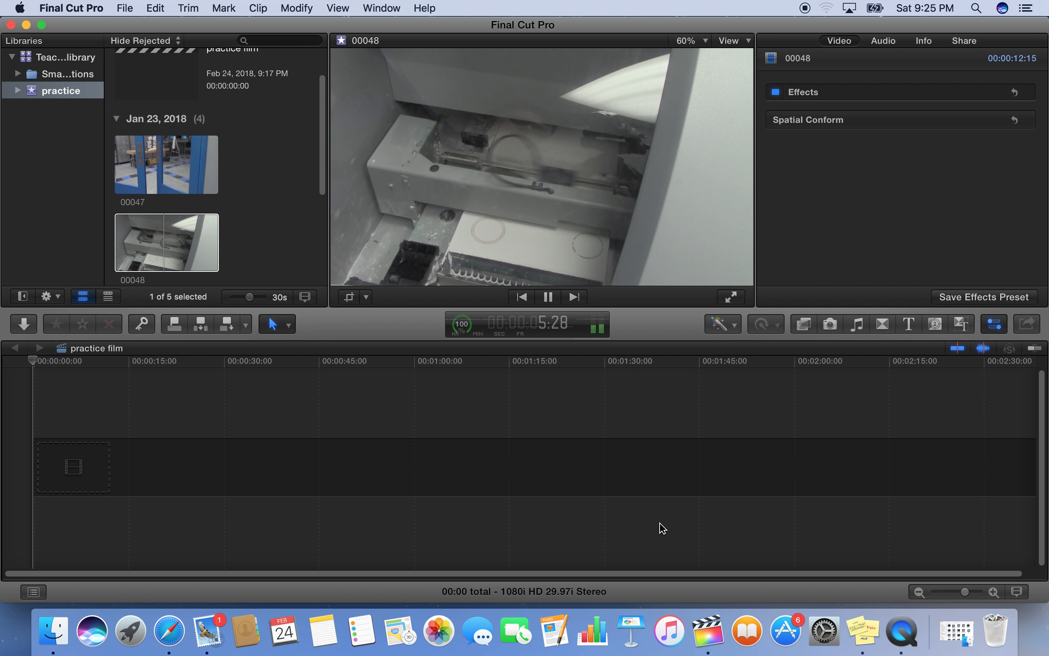
left_click(548, 296)
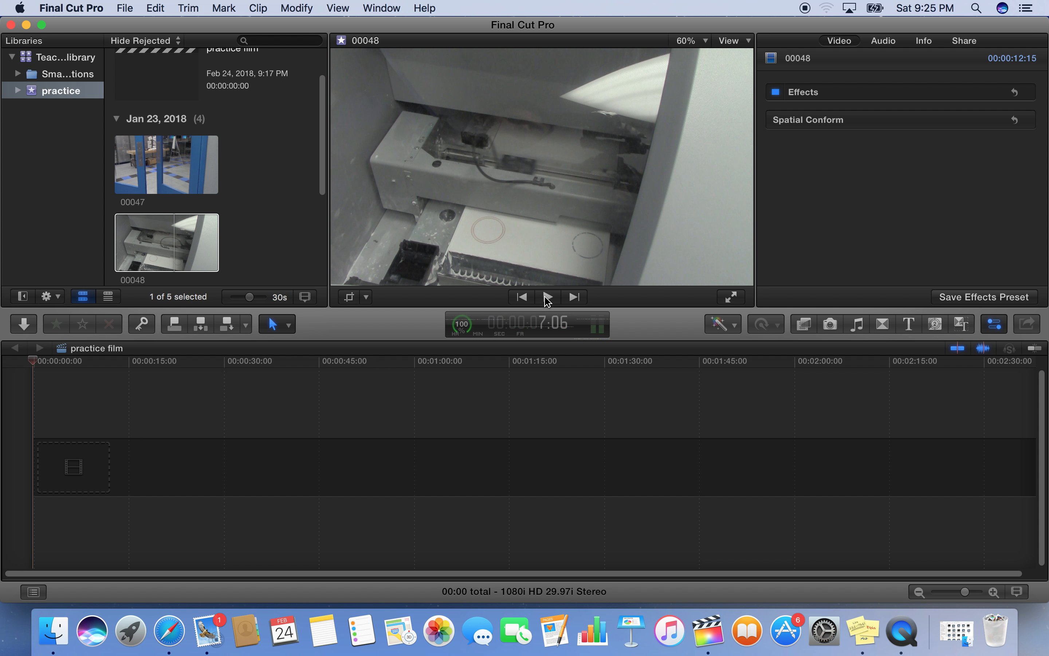
- Examine the viewer's display options and zoom levels without choosing any of them
left_click(744, 44)
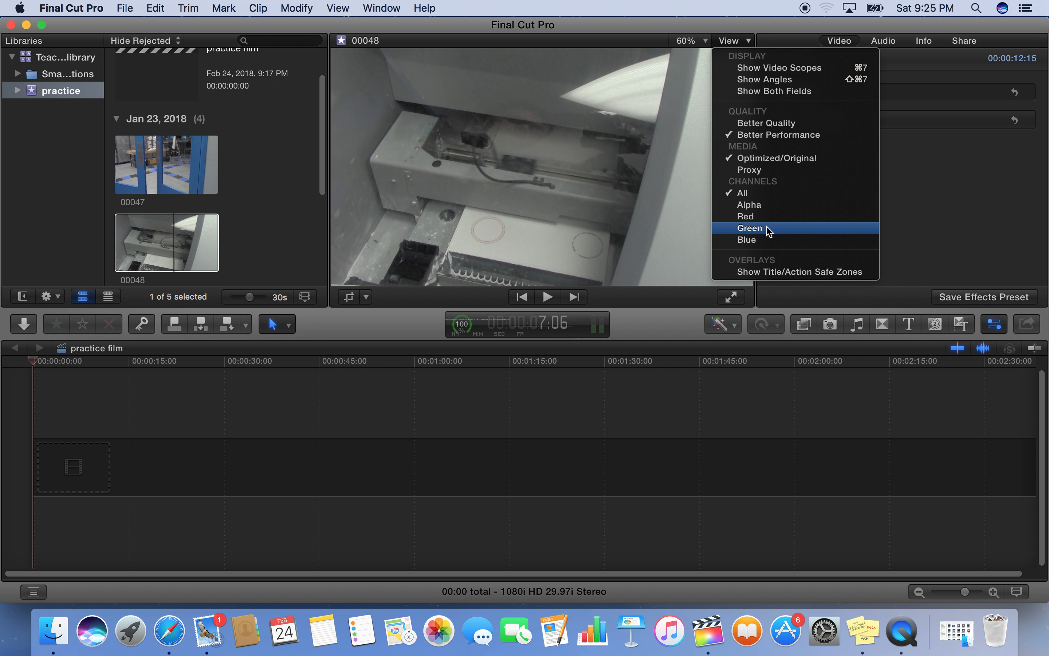
left_click(705, 41)
left_click(704, 40)
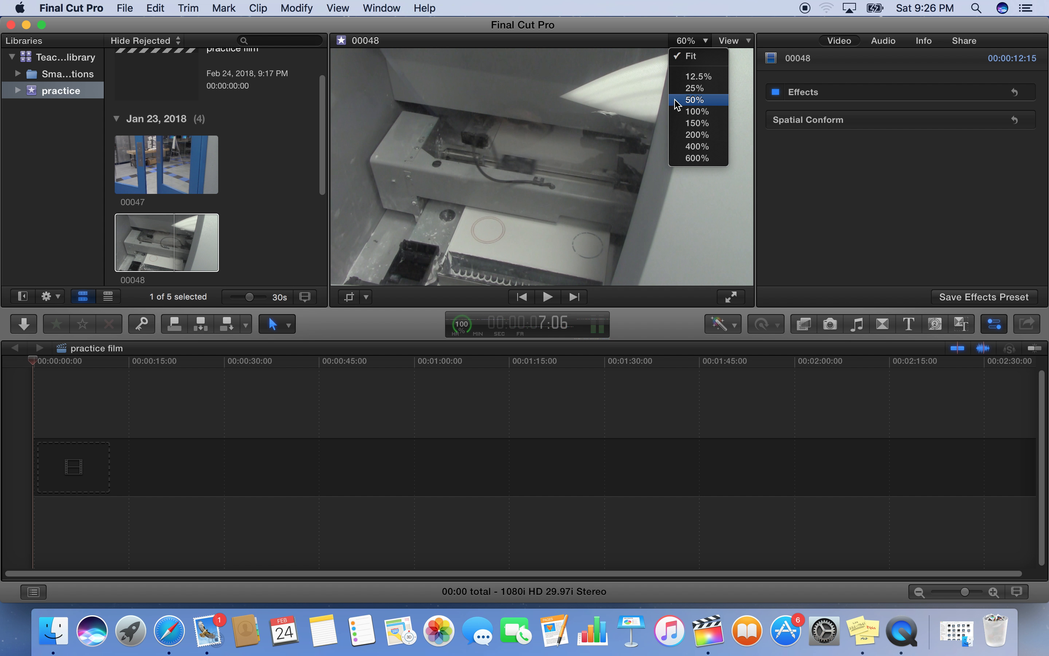
left_click(715, 188)
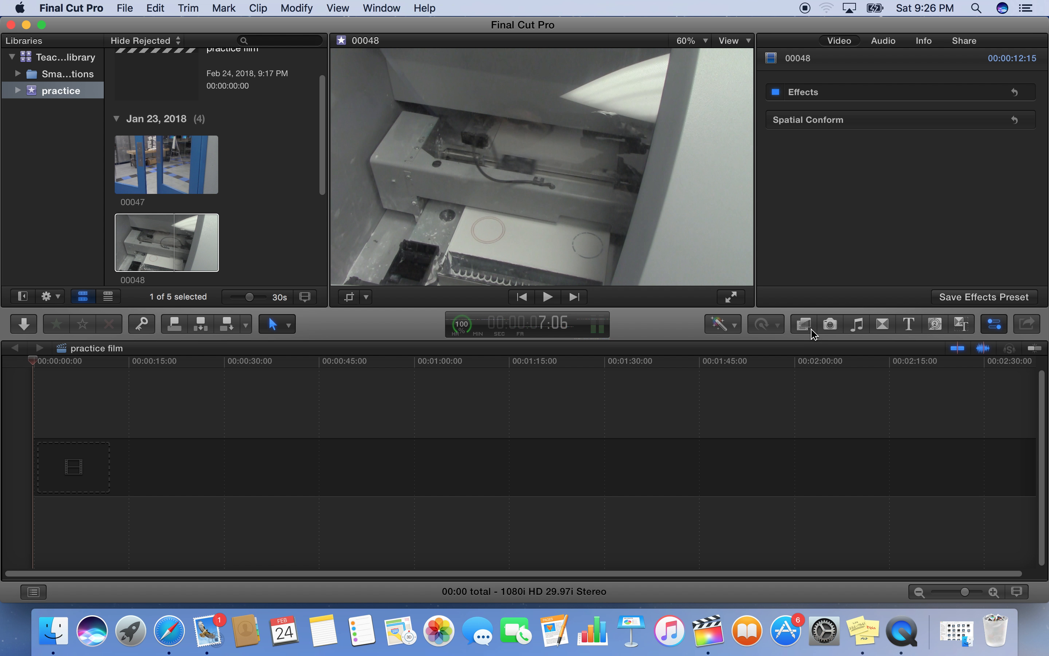
left_click(690, 462)
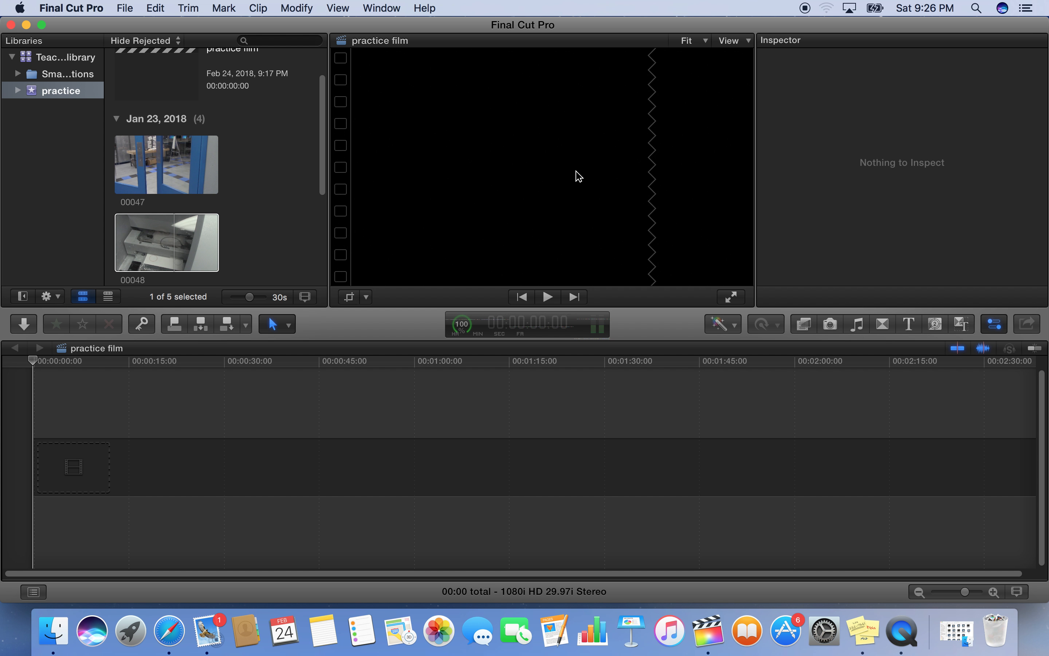
- Review clip 00047's video, audio, info and share properties in the Inspector, and hide the Inspector
left_click(148, 165)
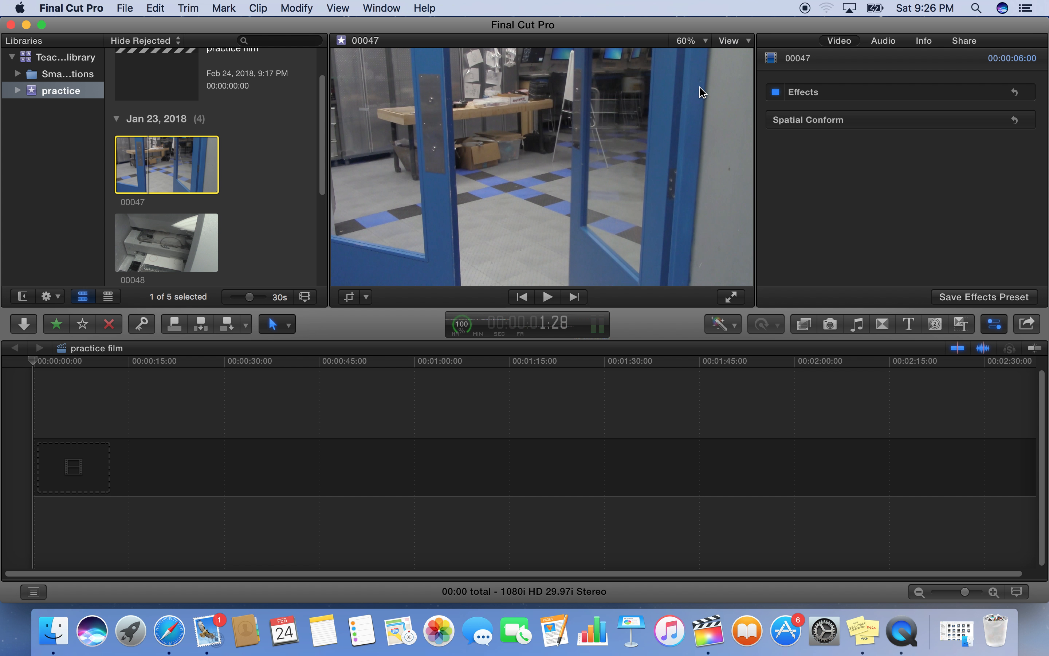
left_click(995, 326)
left_click(997, 329)
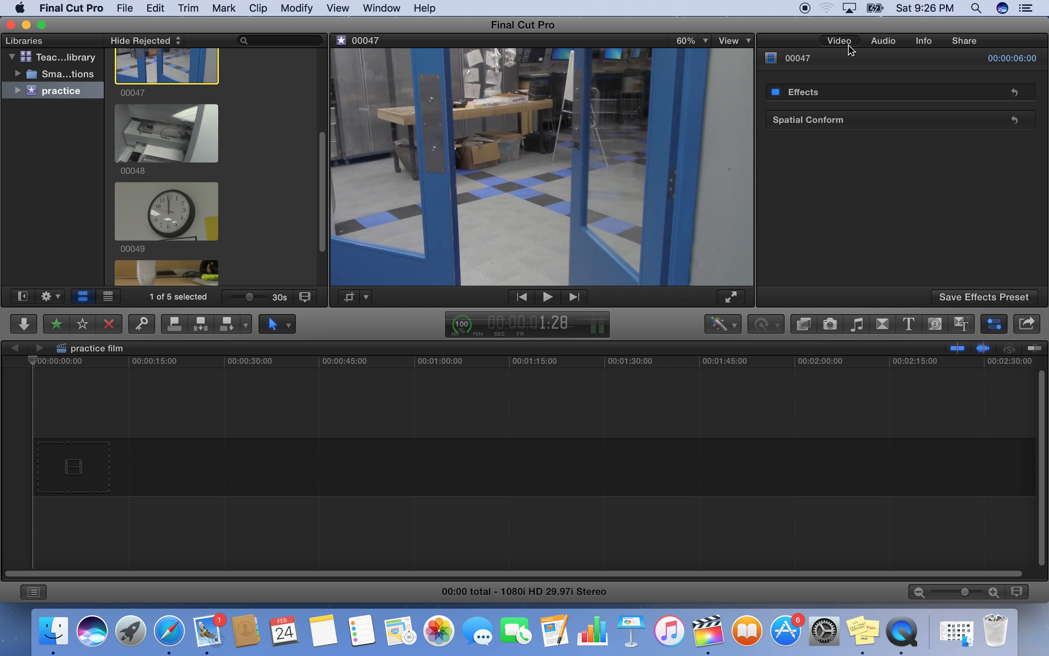
left_click(884, 43)
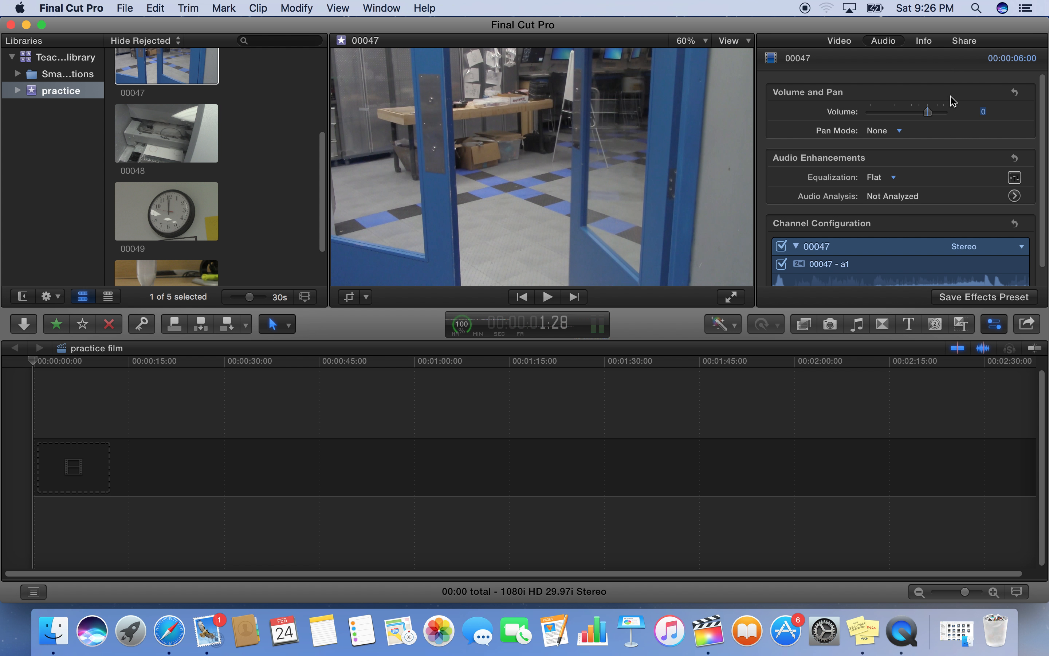
left_click(922, 42)
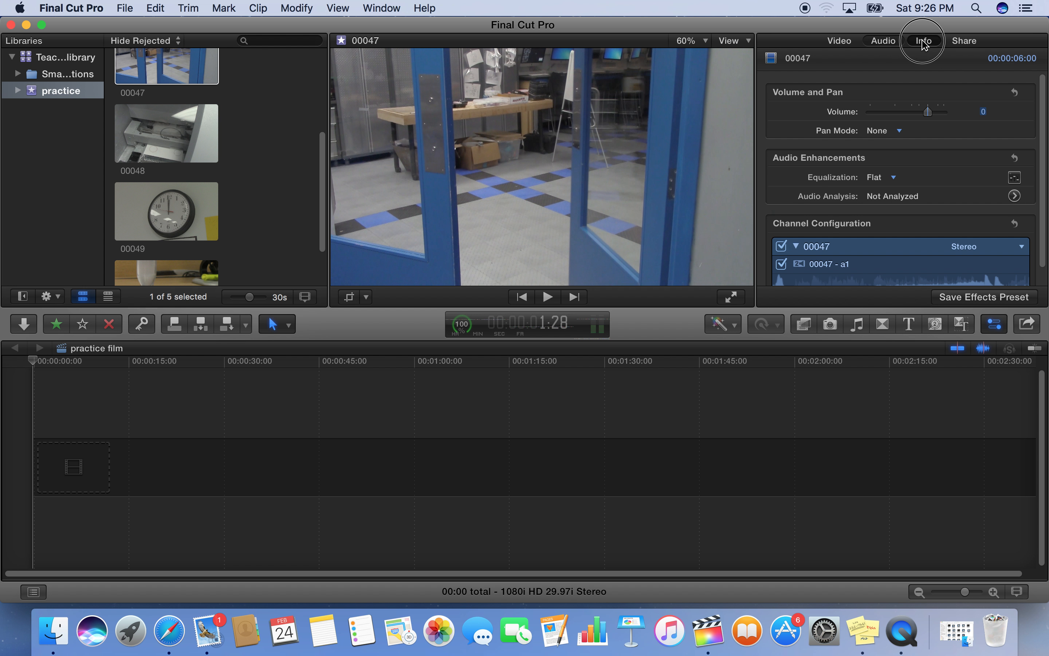
left_click(966, 43)
left_click(930, 45)
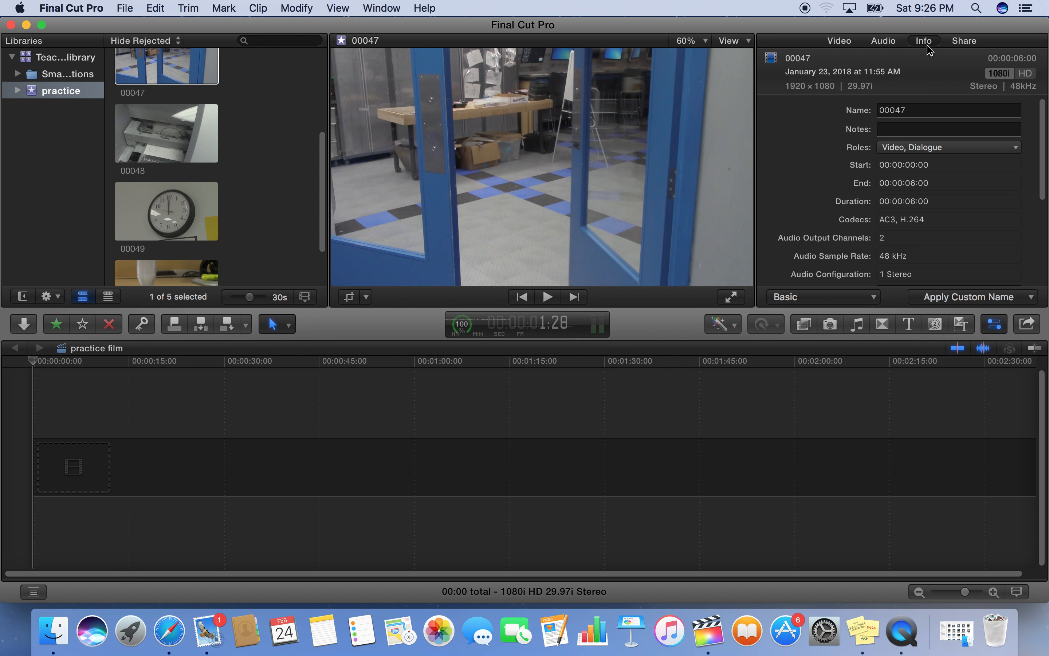
left_click(844, 43)
left_click(883, 43)
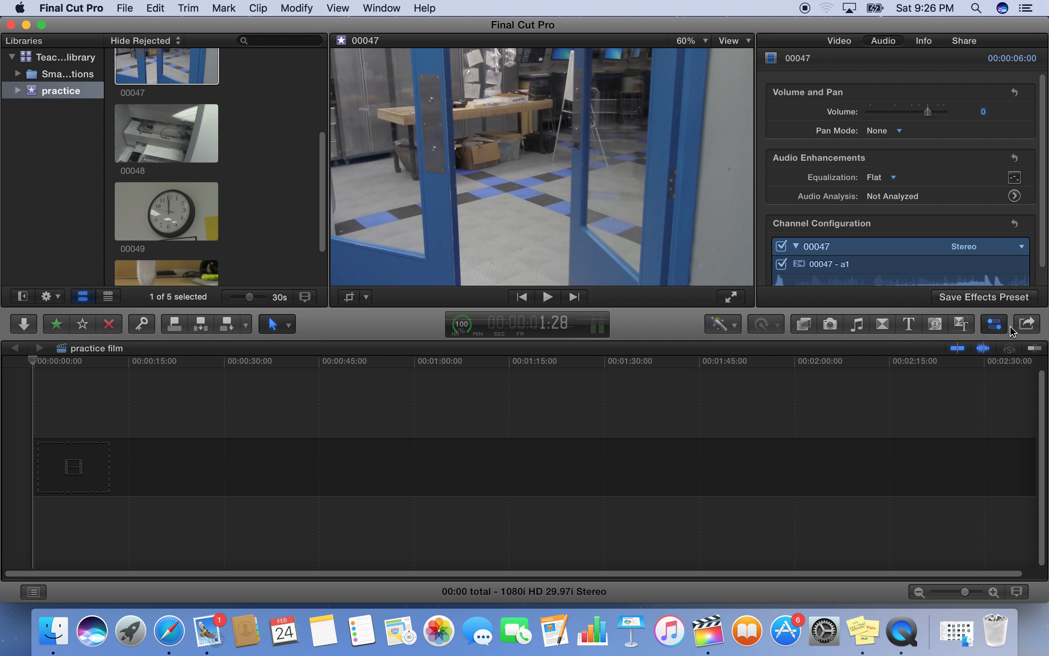
left_click(998, 325)
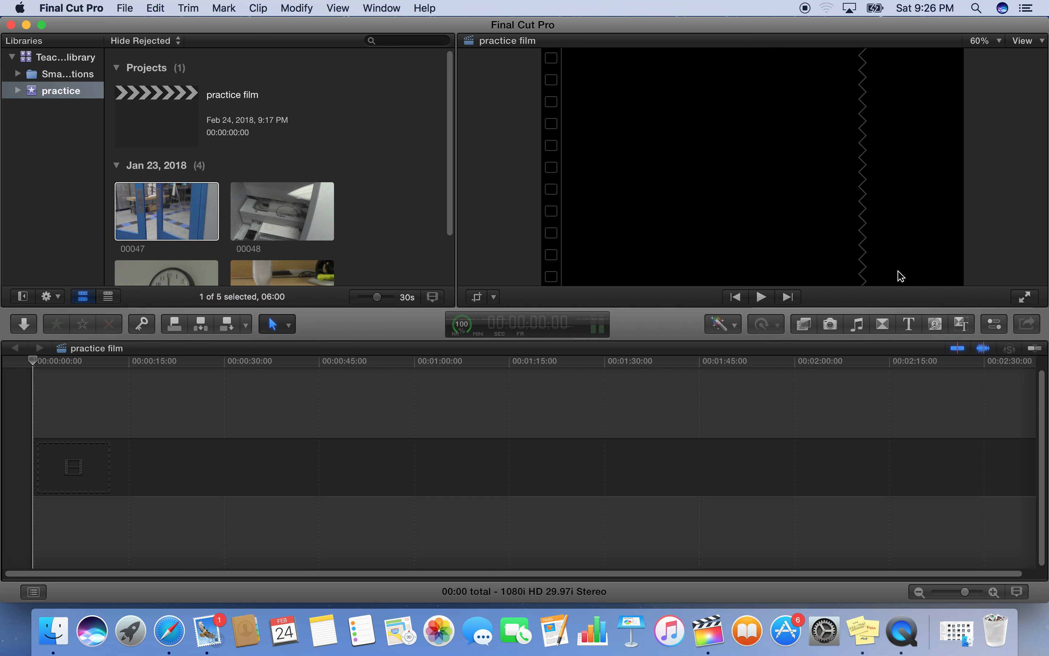
- Examine the media import window's footage list and import settings, and close it without importing
left_click(26, 327)
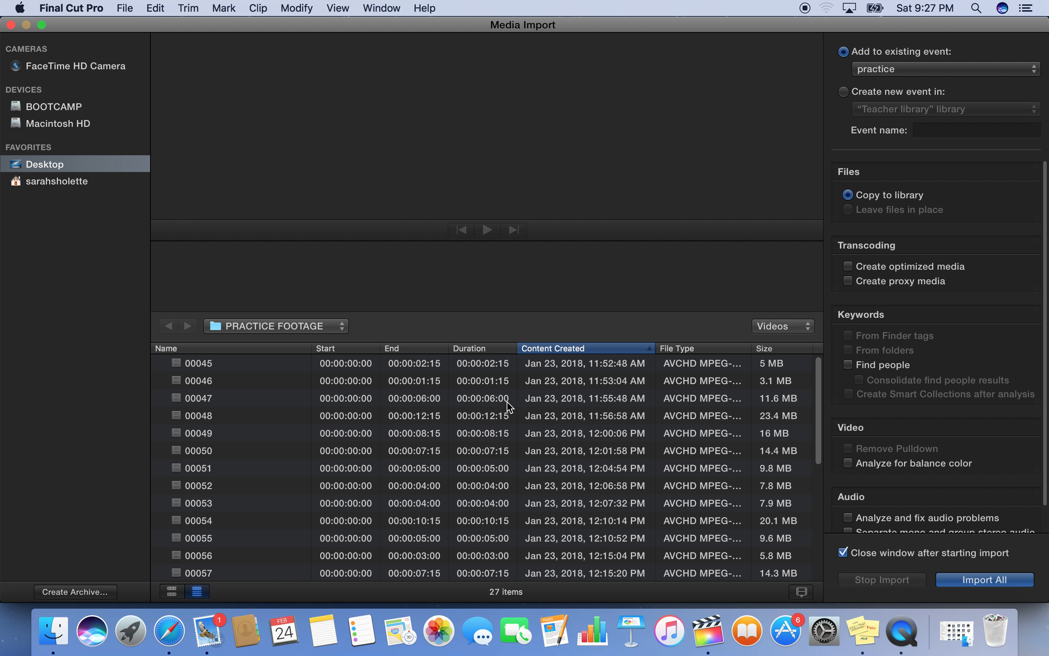
left_click(10, 26)
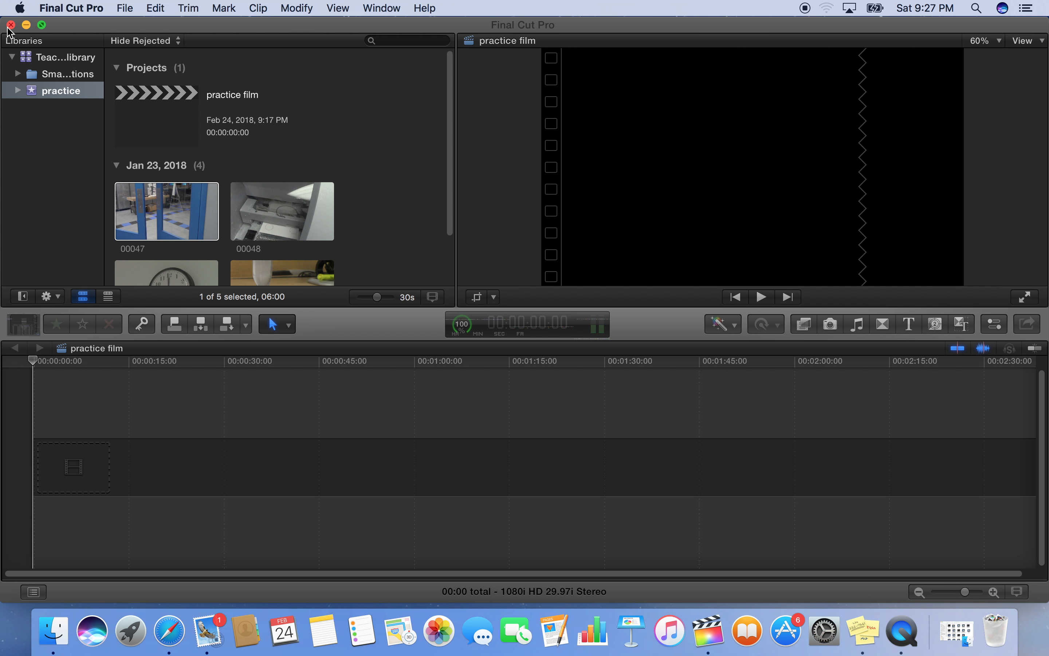
- Alternate between the timeline and clips 00047 and 00048 to examine when the clip rating tools are available
left_click(177, 238)
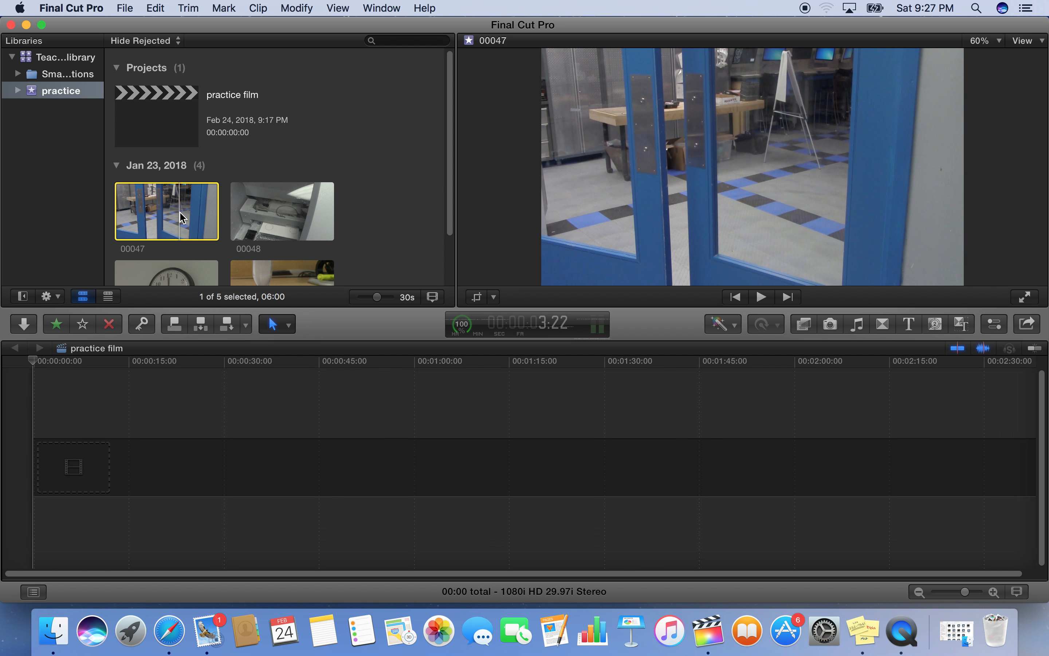
left_click(57, 353)
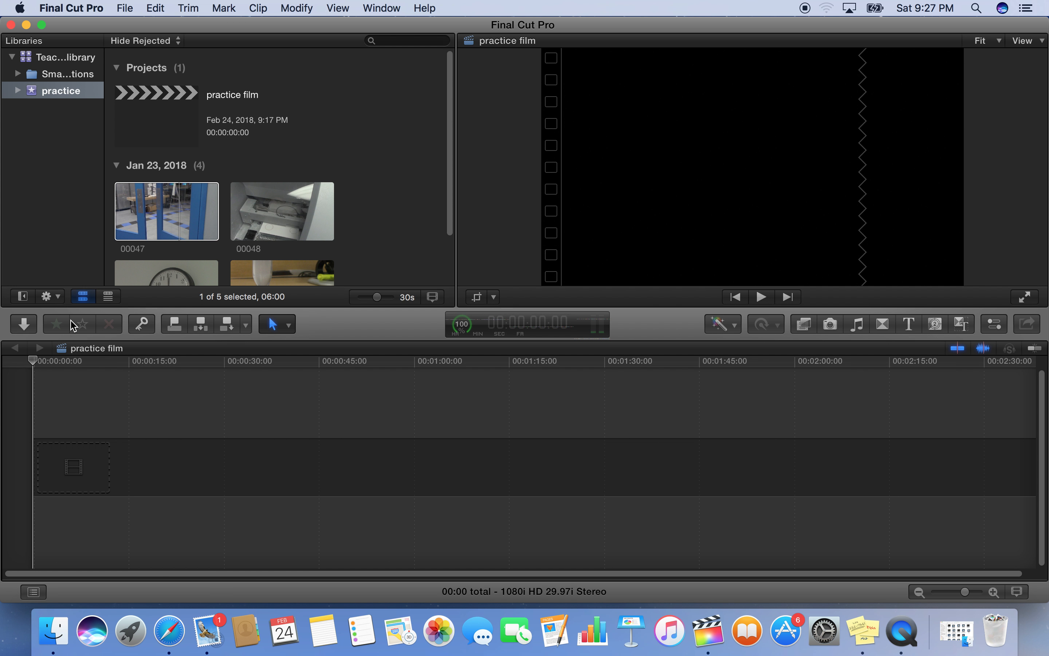
left_click(173, 203)
left_click(265, 212)
left_click(262, 206)
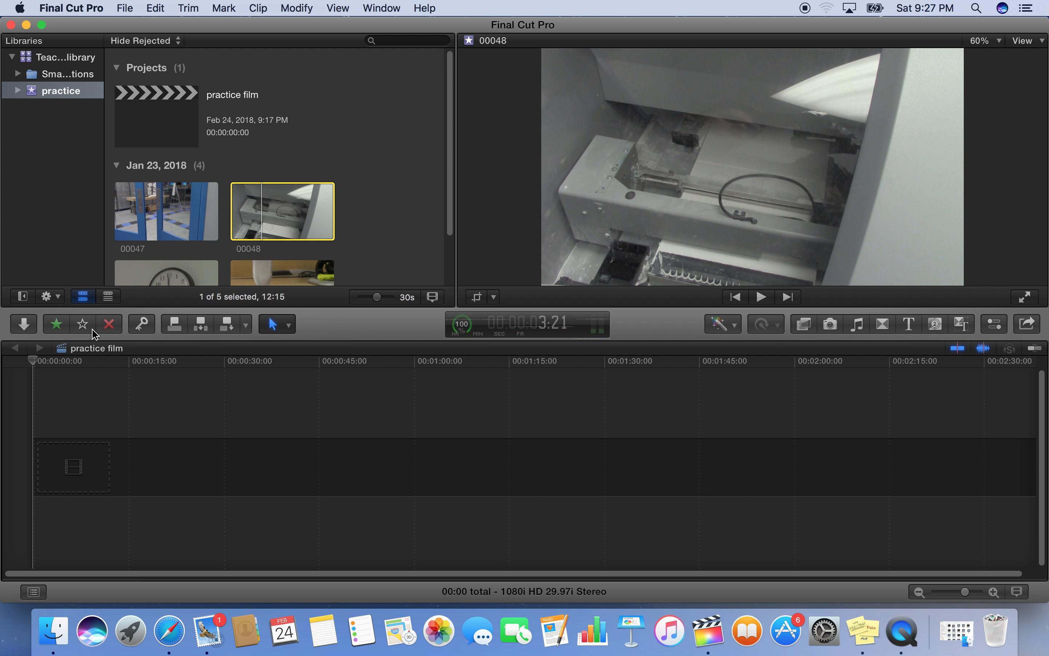
left_click(317, 374)
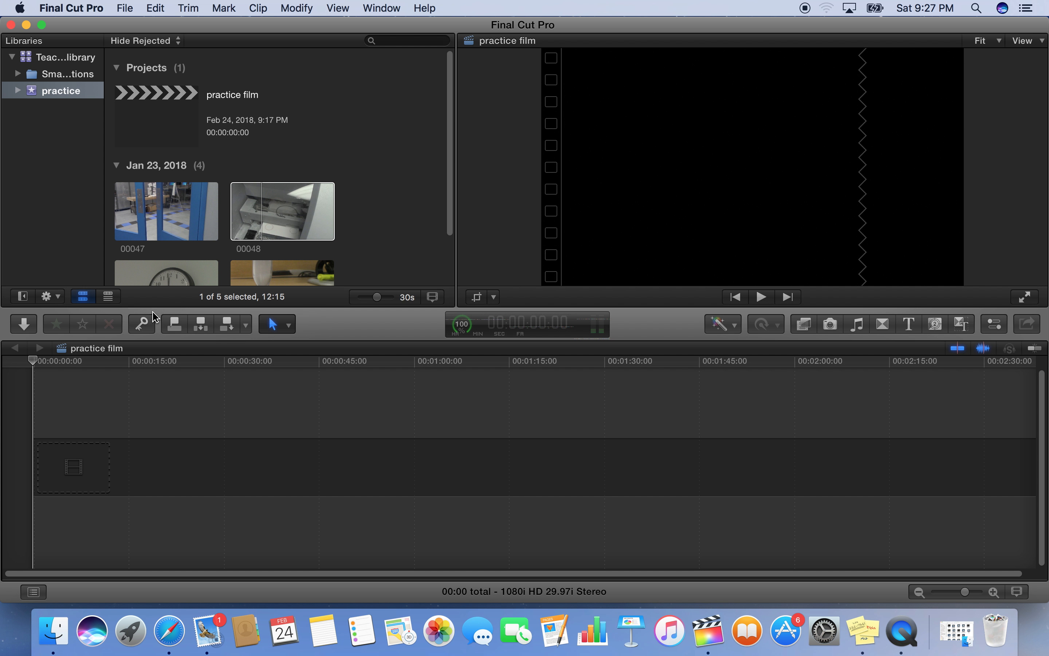
- Open the keyword editor for clip 00048
left_click(144, 325)
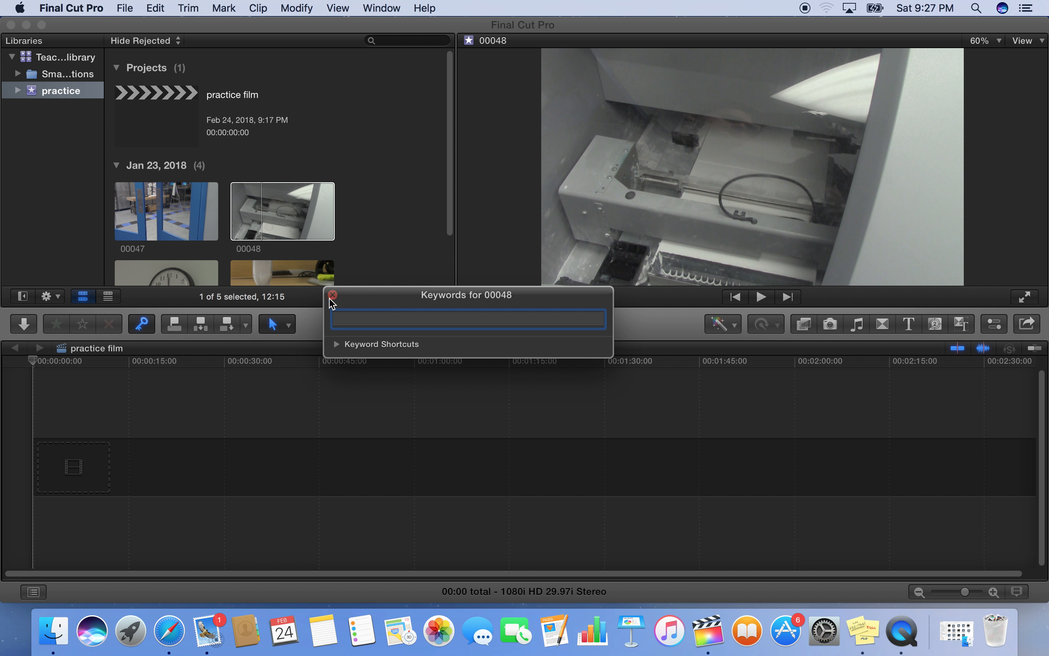
left_click(187, 381)
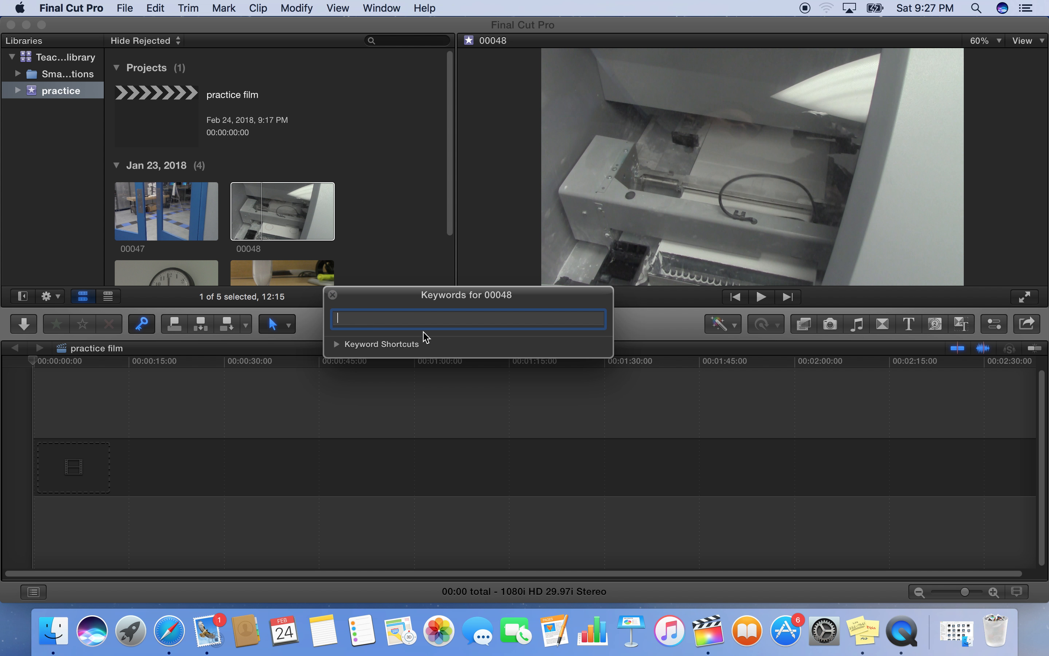
- Close the keyword editor, and try connecting clip 00048 to the primary storyline before deleting it from the timeline
left_click(333, 296)
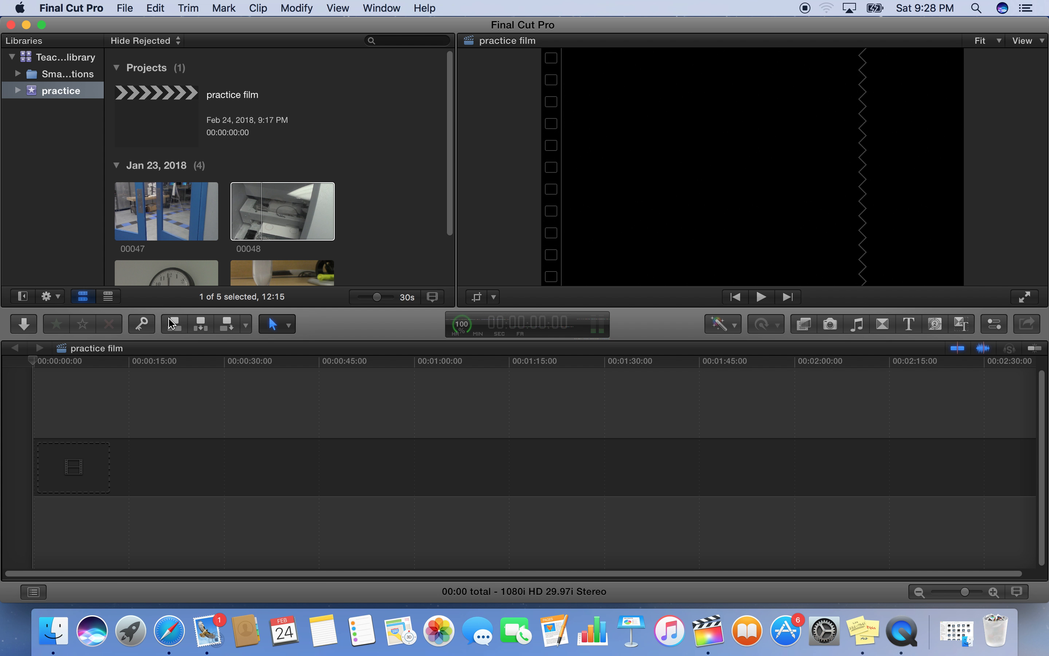
left_click(174, 328)
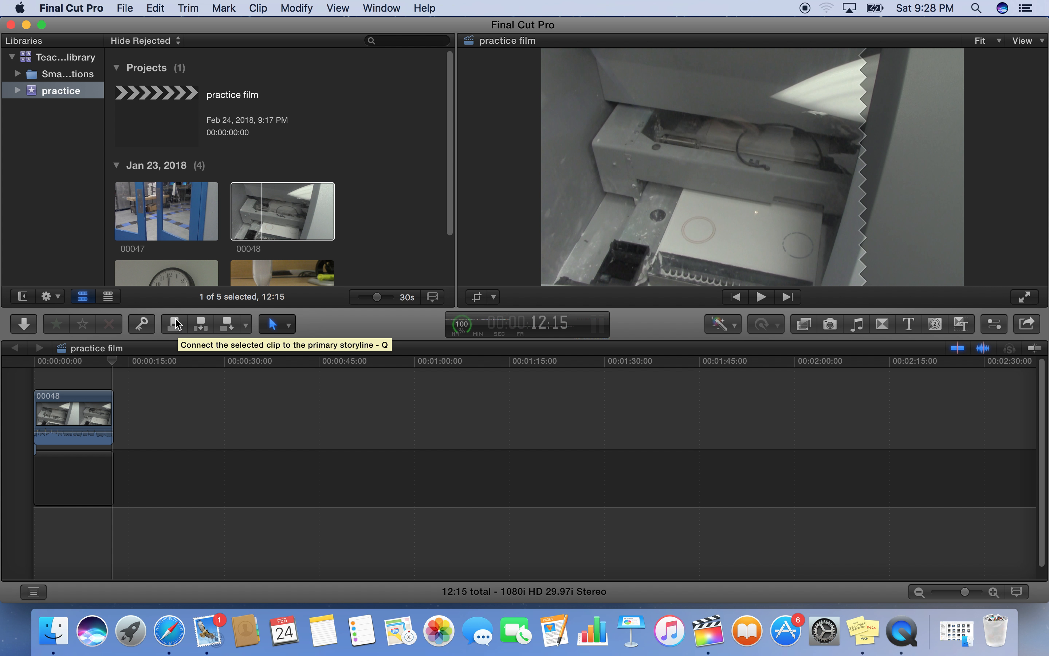
left_click(75, 481)
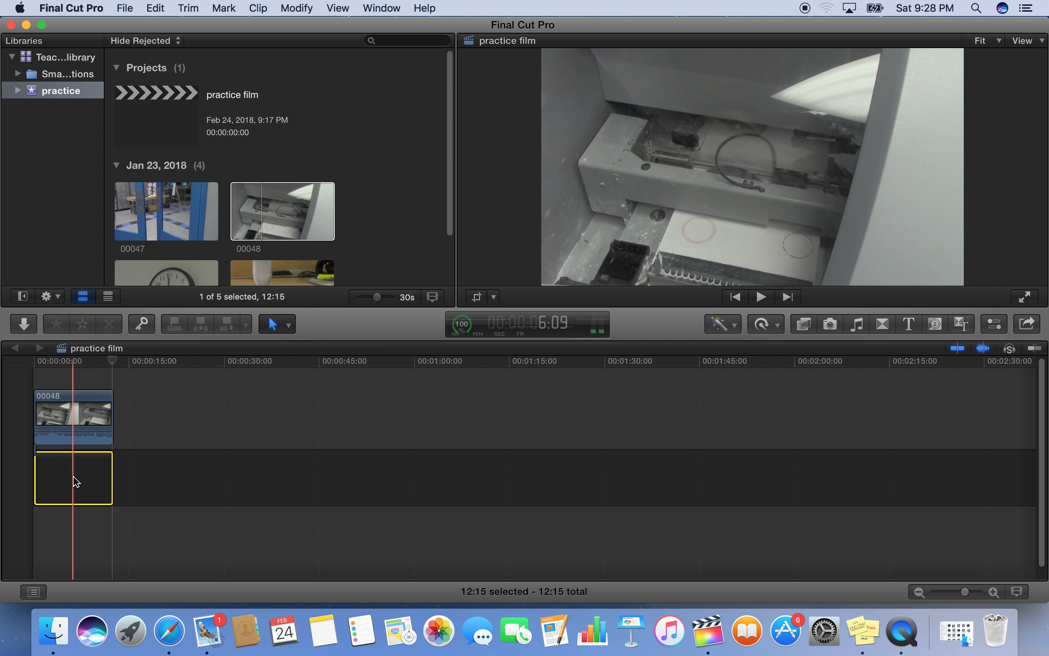
left_click(80, 441)
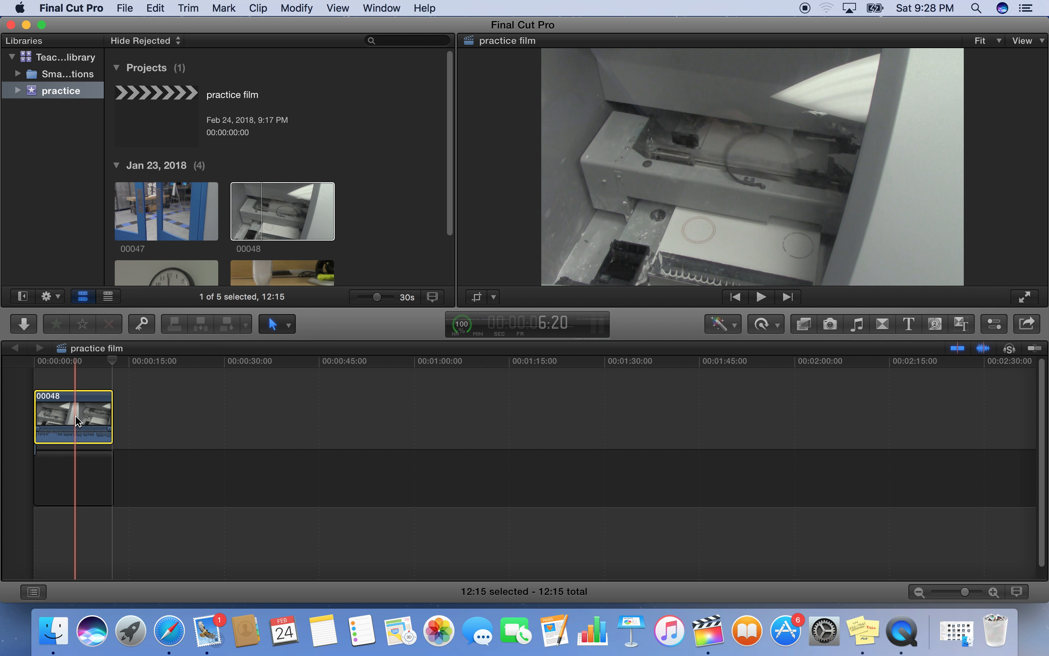
key("Delete")
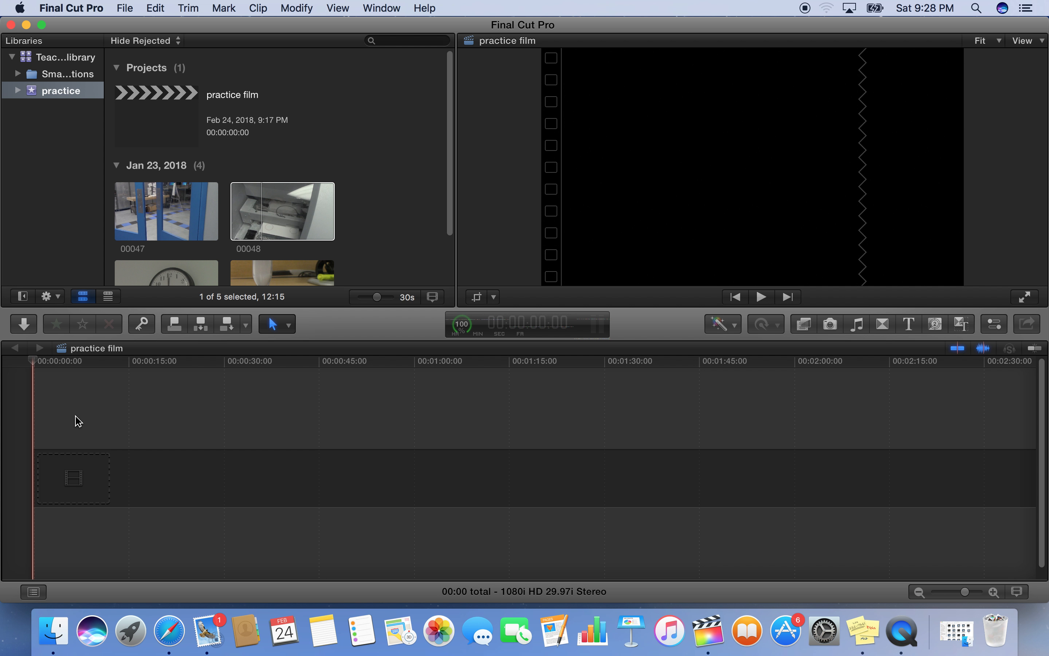
- Insert and append clip 00048 on the primary storyline, and lift the second copy above the first as a connected clip
left_click(201, 326)
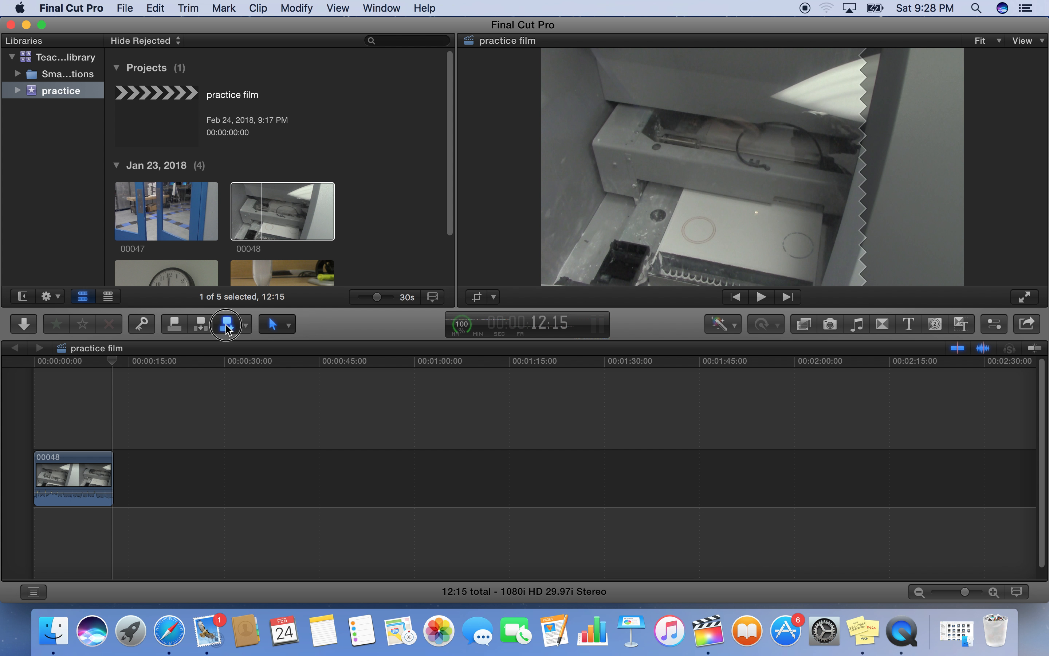
left_click(228, 326)
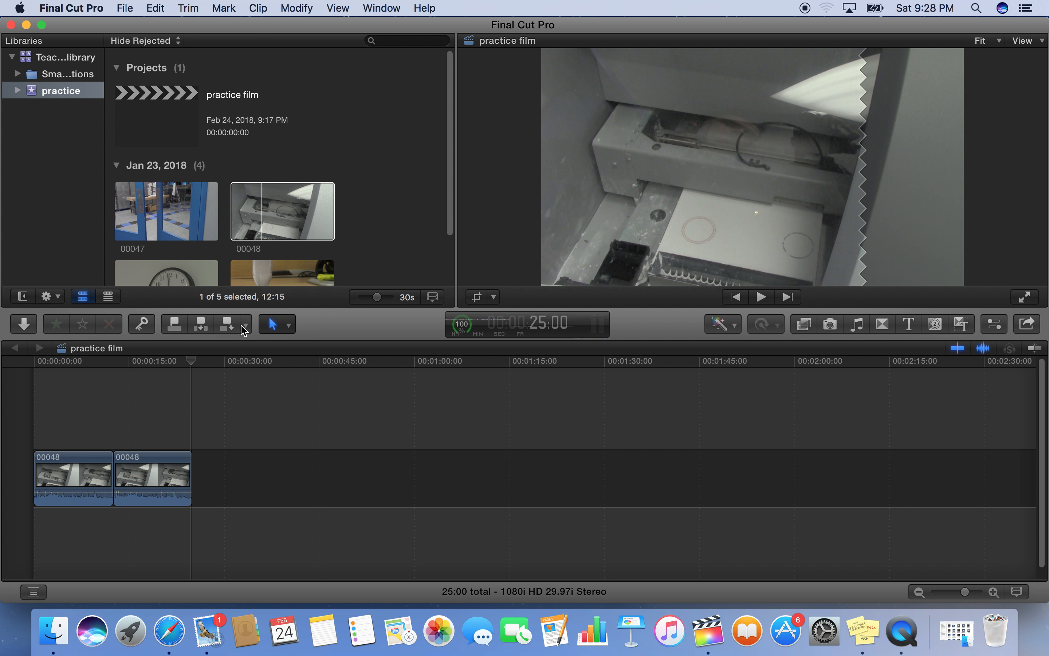
left_click(158, 465)
left_click_drag(158, 465, 139, 405)
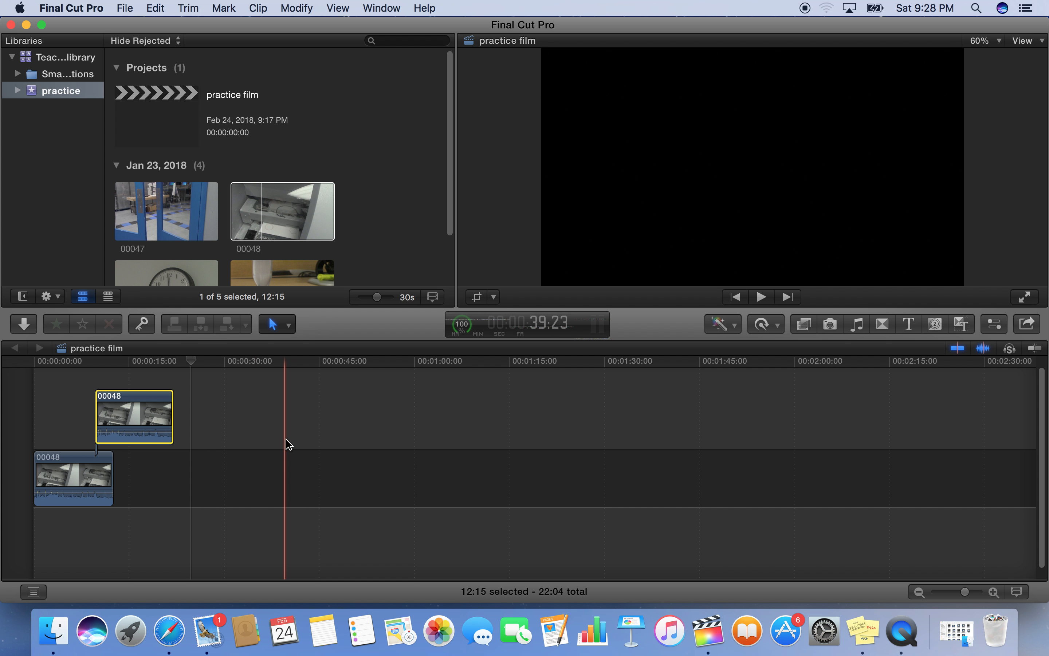
- Undo the move, append and insert of clip 00048
key("super+z")
key("super+z")
key("super+z")
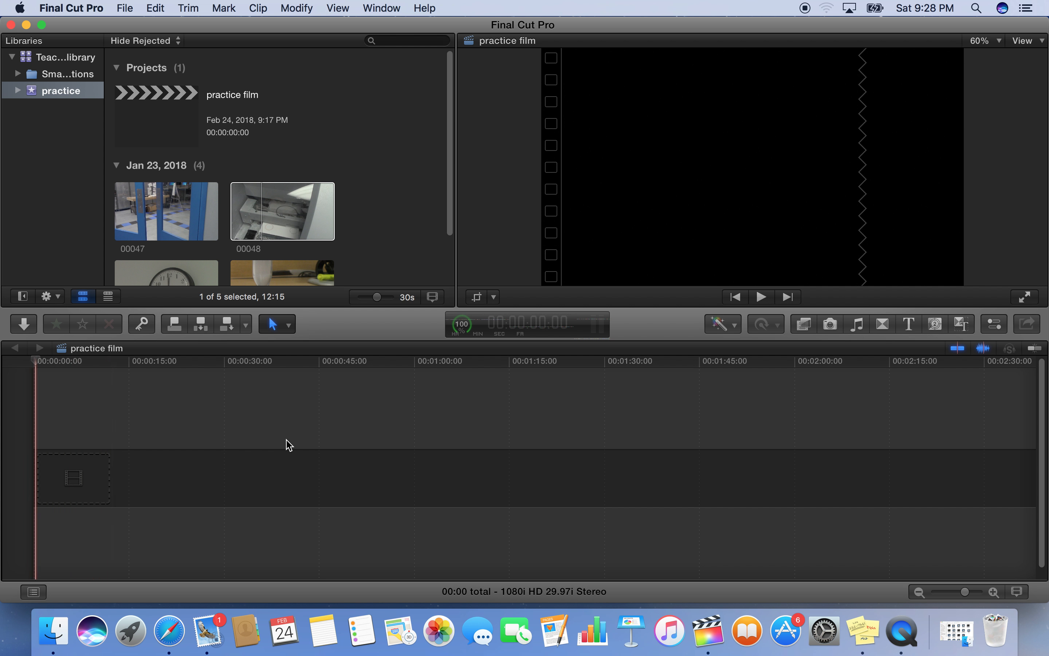
- Review the available editing tools, and check the Background Tasks window before closing it
left_click(290, 325)
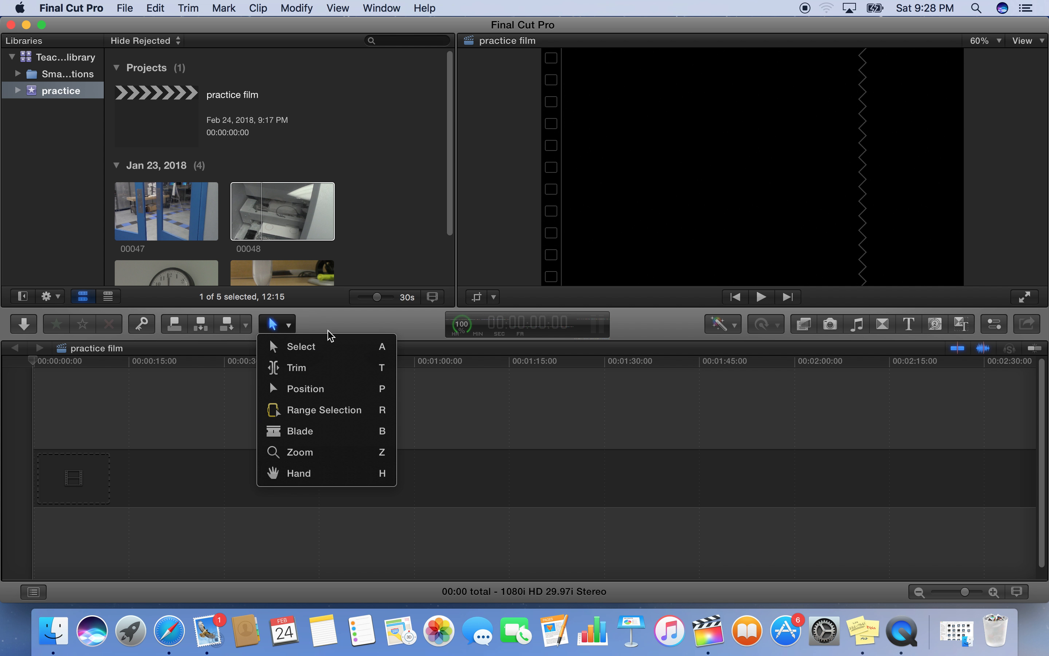
left_click(312, 326)
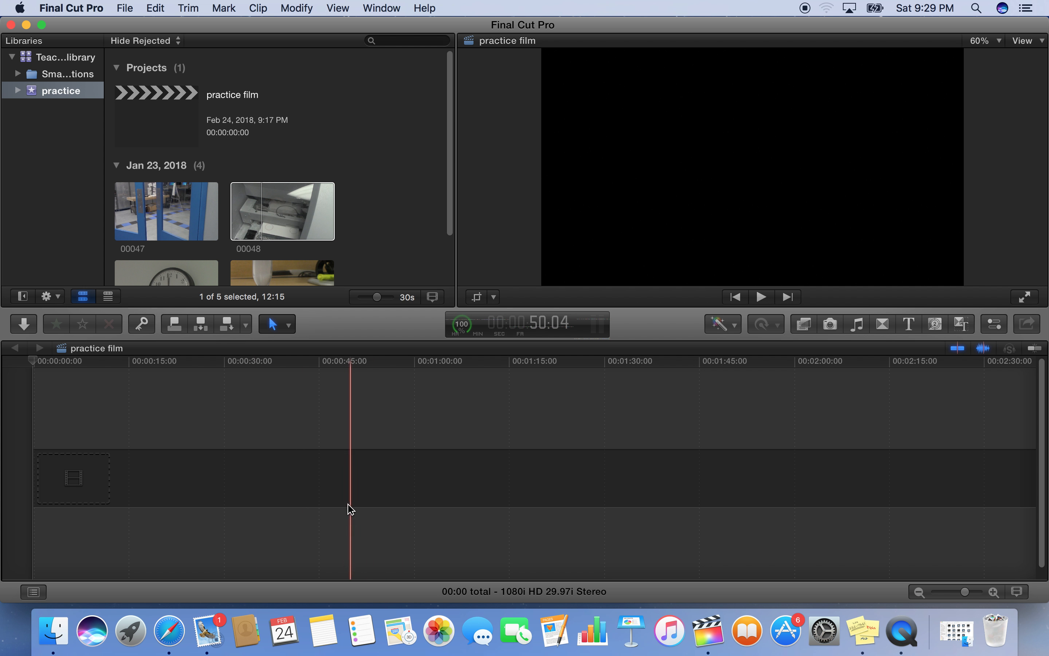
left_click(462, 325)
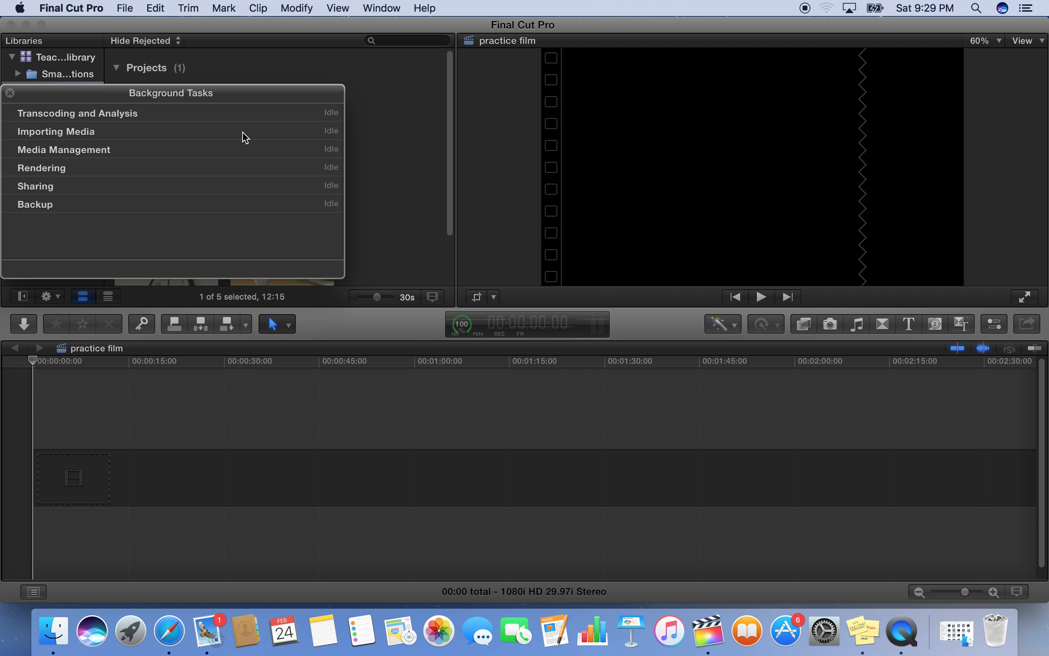
left_click(11, 93)
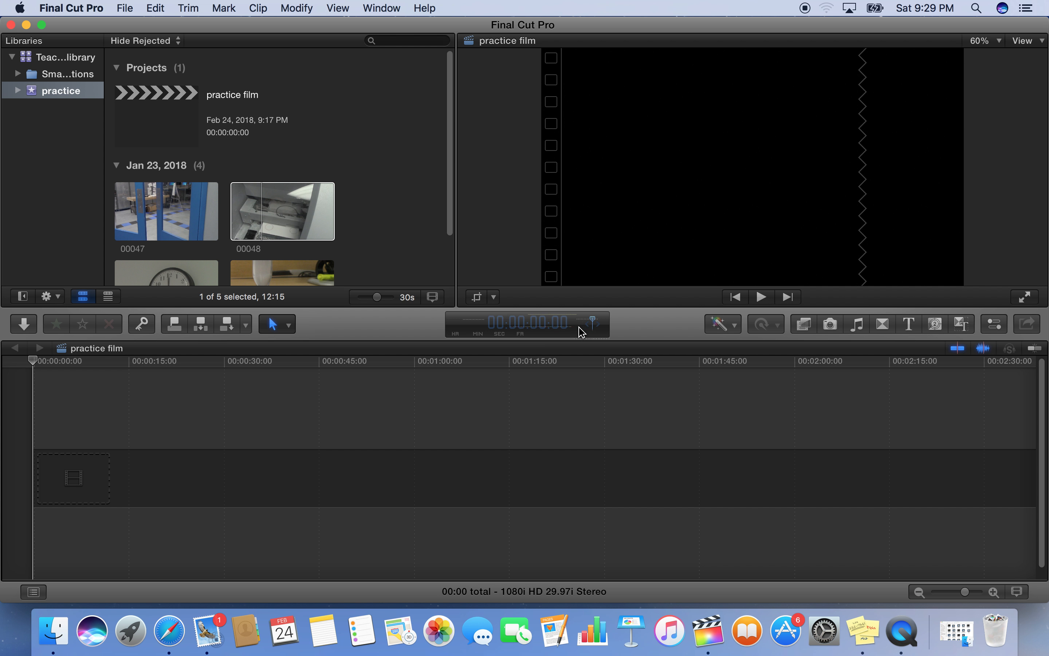
- Move the timeline playhead to about 1:21:08, and show the audio meters
left_click_drag(31, 362, 302, 414)
left_click_drag(297, 360, 548, 382)
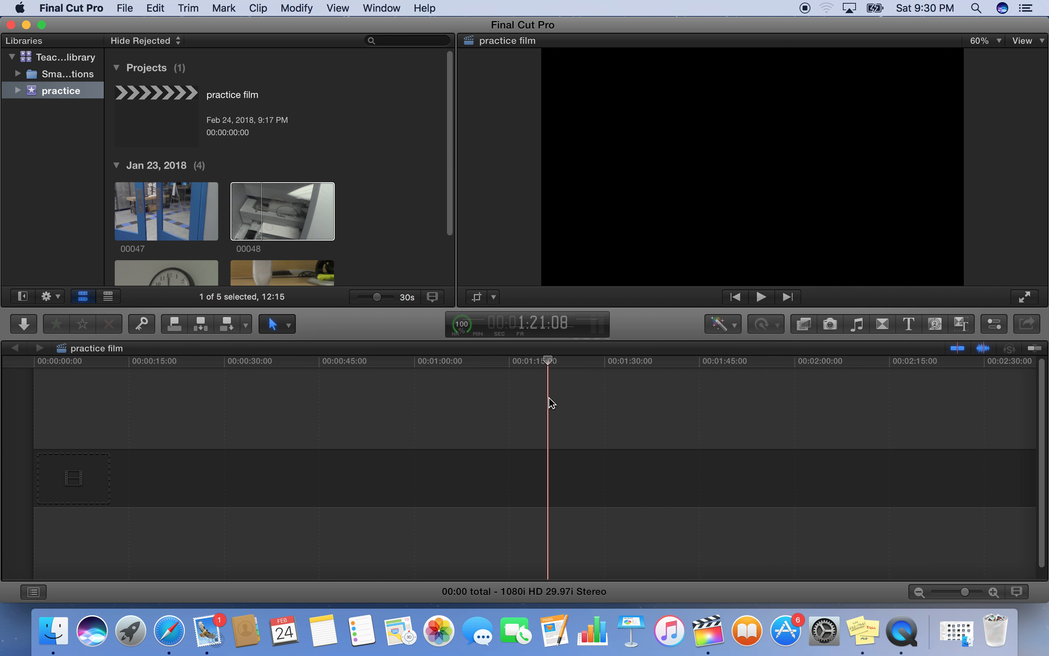
left_click(602, 332)
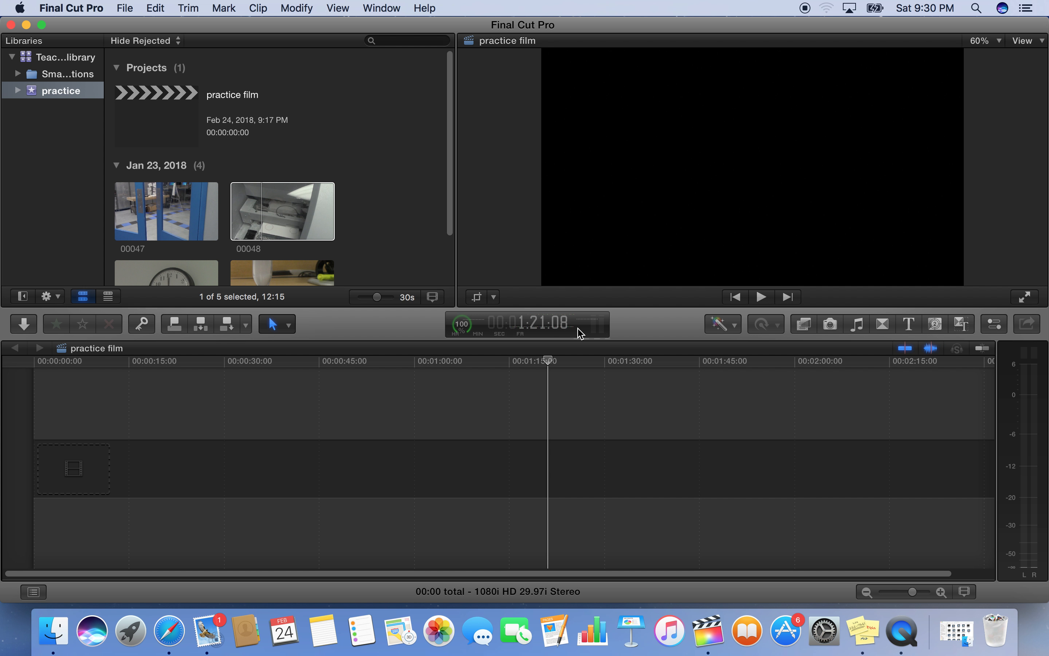
- Add clip 00048 to the timeline to try out the audio meters, and delete it from the timeline
left_click(280, 214)
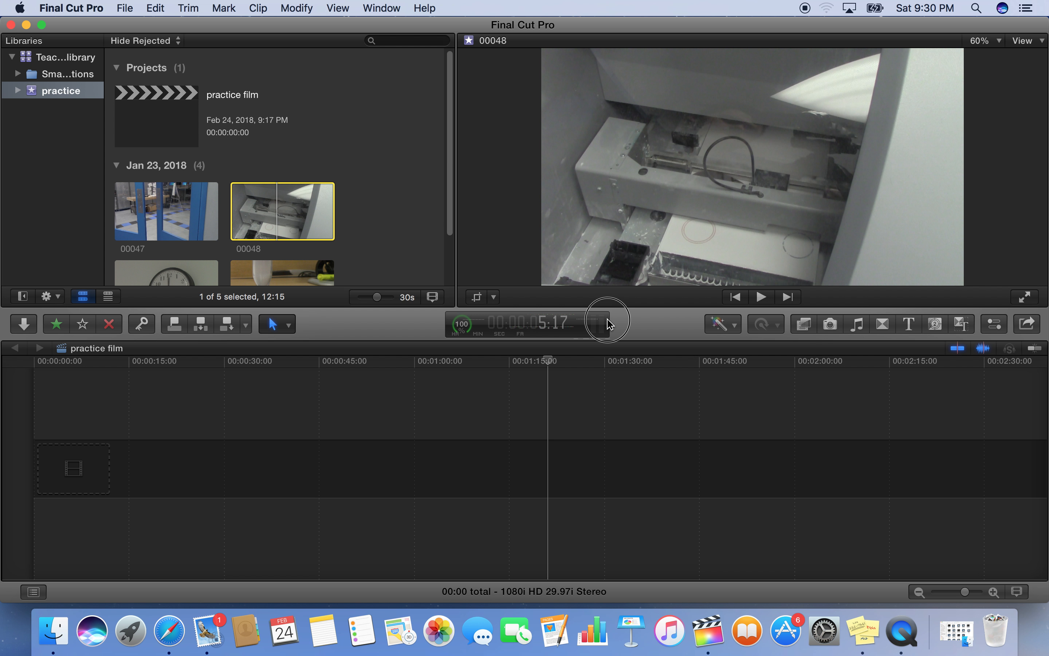
left_click_drag(288, 204, 70, 453)
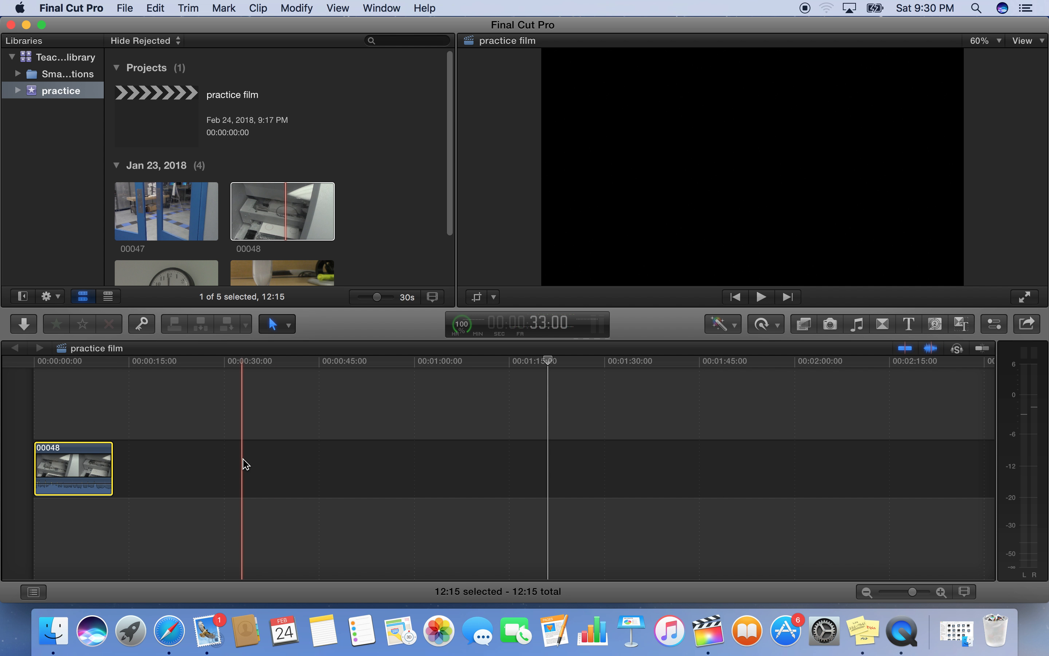
key("Delete")
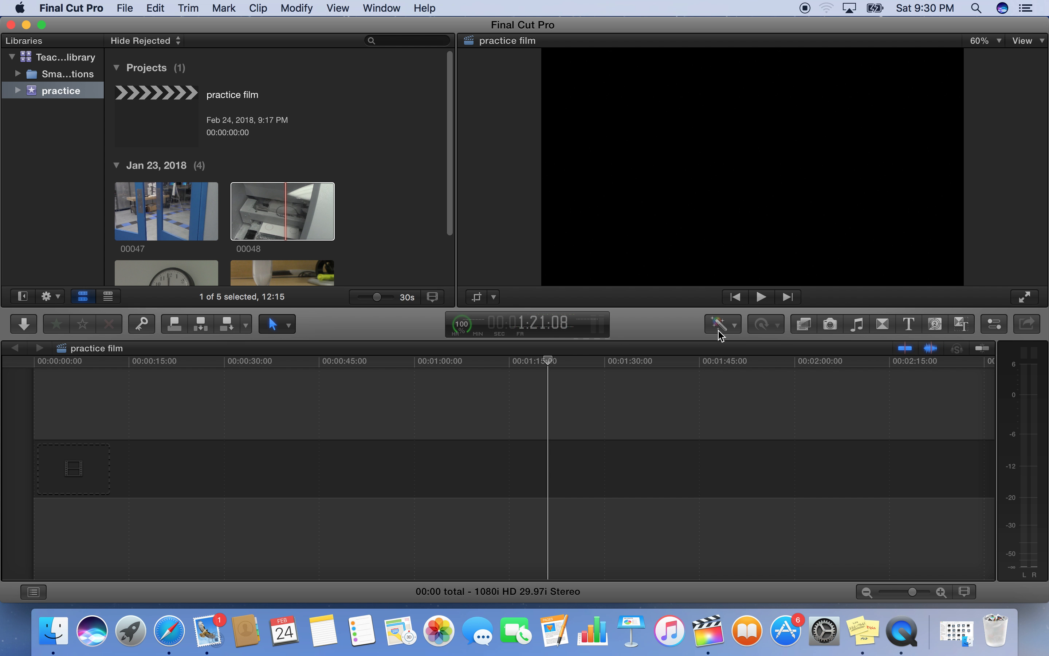
- Review the enhancement options, and place clip 00048 at the start of the primary storyline to examine its retiming options
left_click(737, 326)
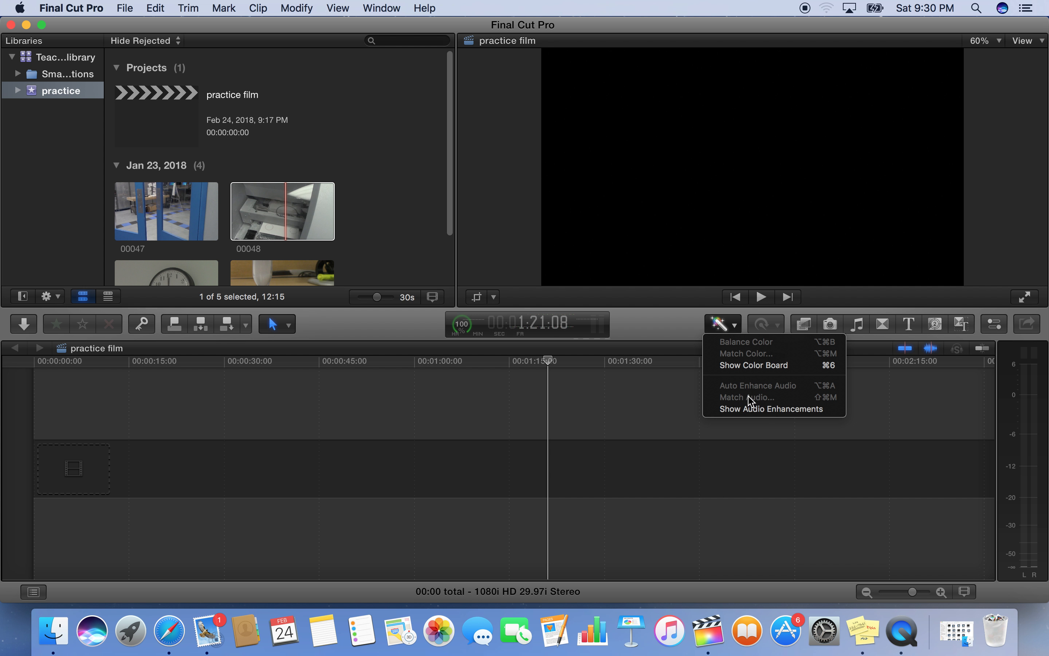
left_click(775, 330)
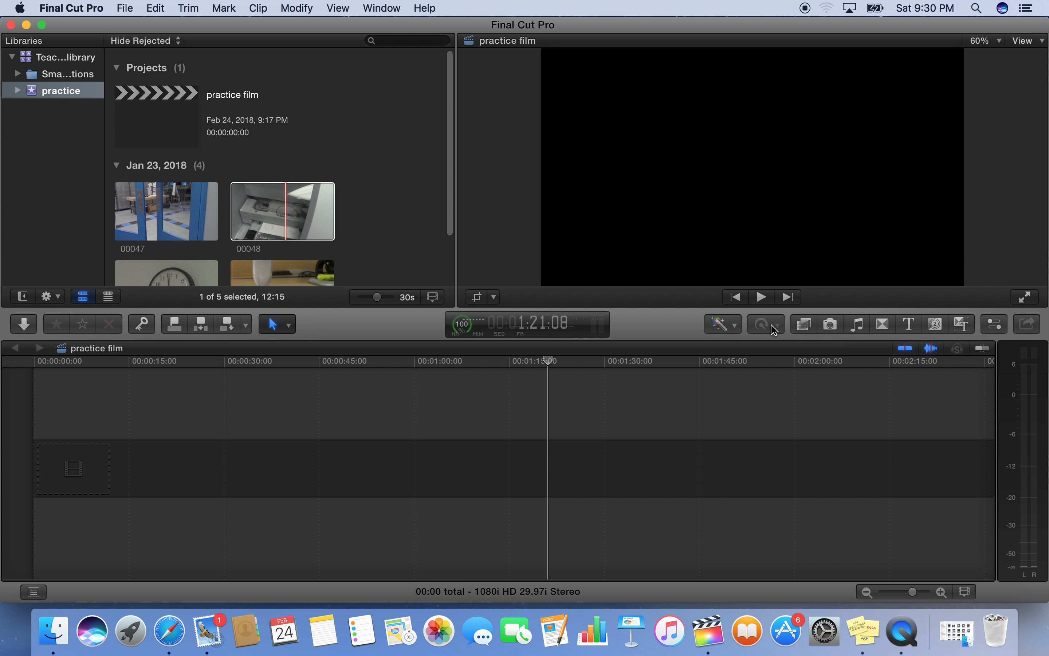
left_click_drag(292, 207, 87, 467)
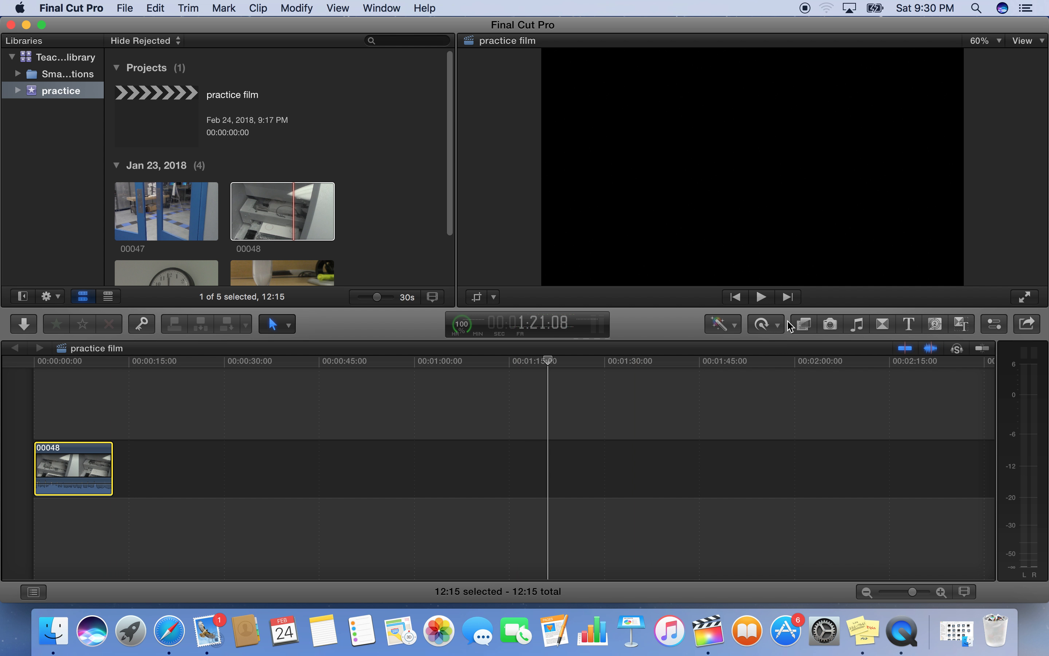
left_click(763, 324)
mouse_move(794, 343)
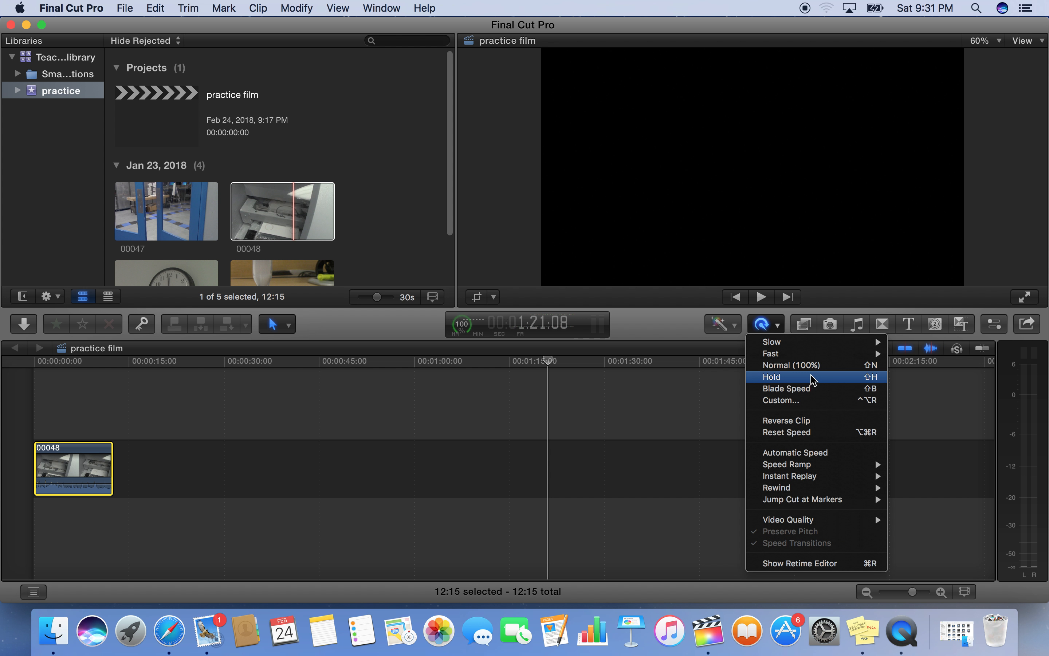
- Open the Effects browser, and review its video and audio effect categories
left_click(804, 325)
left_click(804, 325)
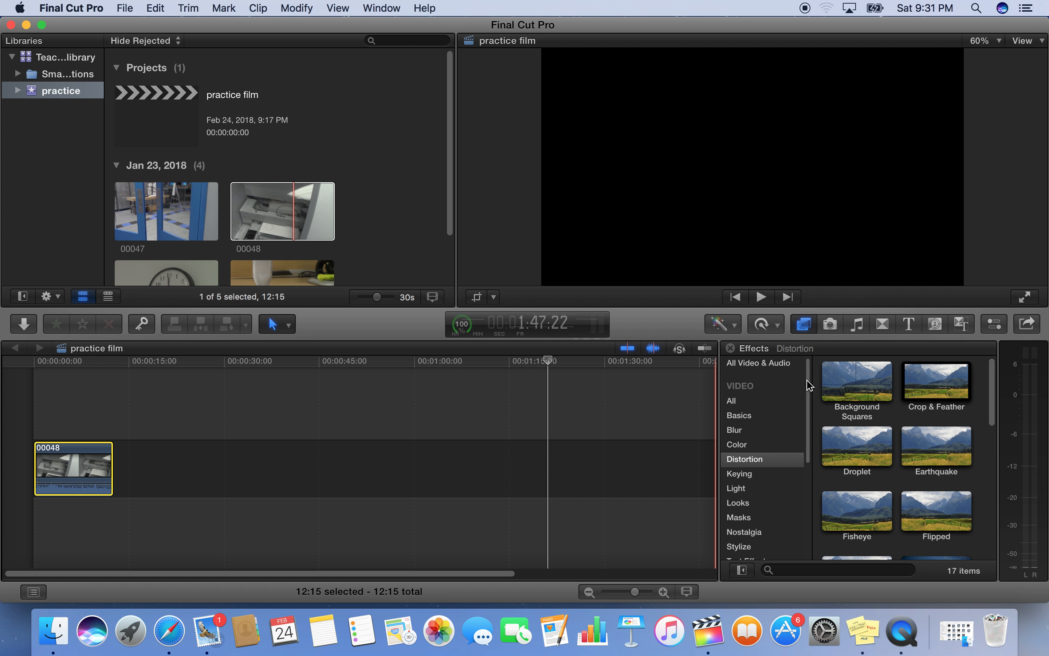
scroll(811, 382, "down", 3)
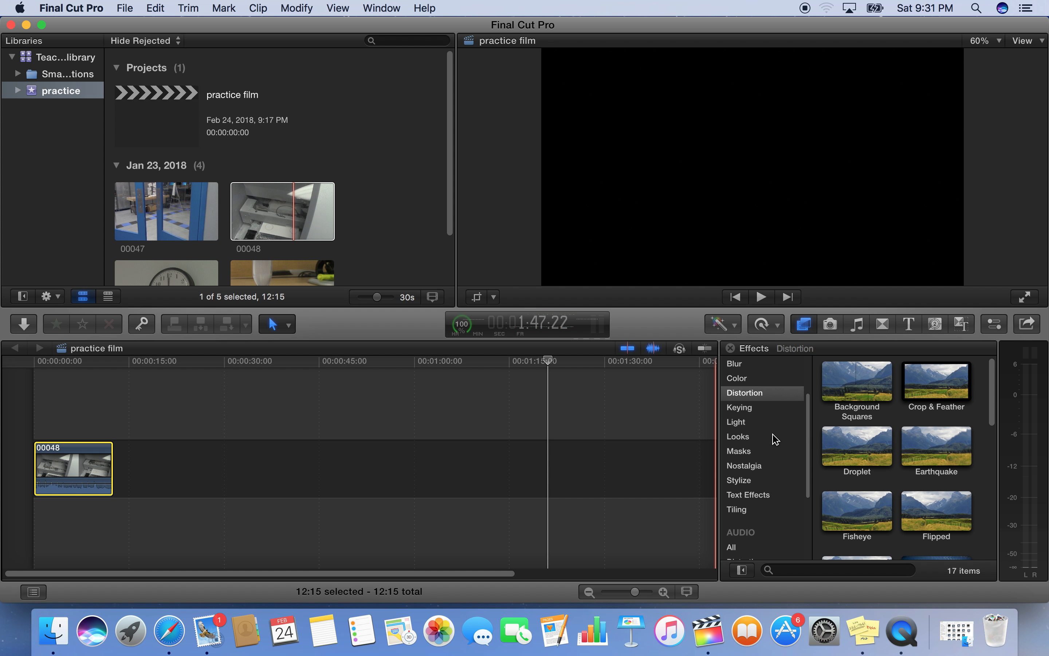
scroll(809, 438, "down", 4)
left_click_drag(811, 493, 810, 496)
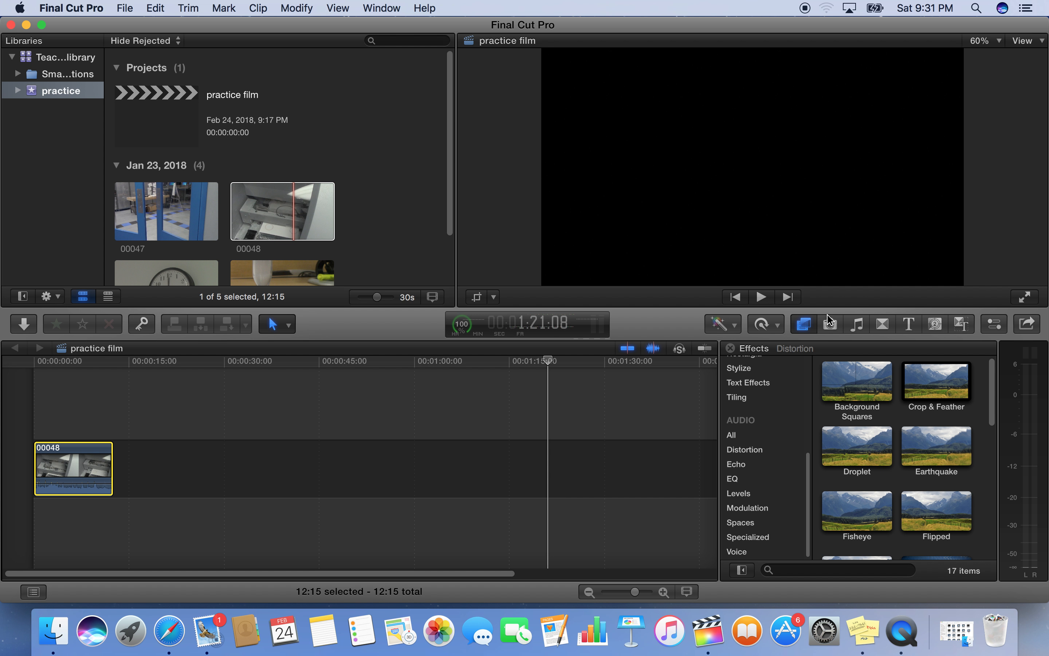
- Review the Photos browser, and examine the iLife Sound Effects, GarageBand and iTunes sources in the Music and Sound browser
left_click(835, 324)
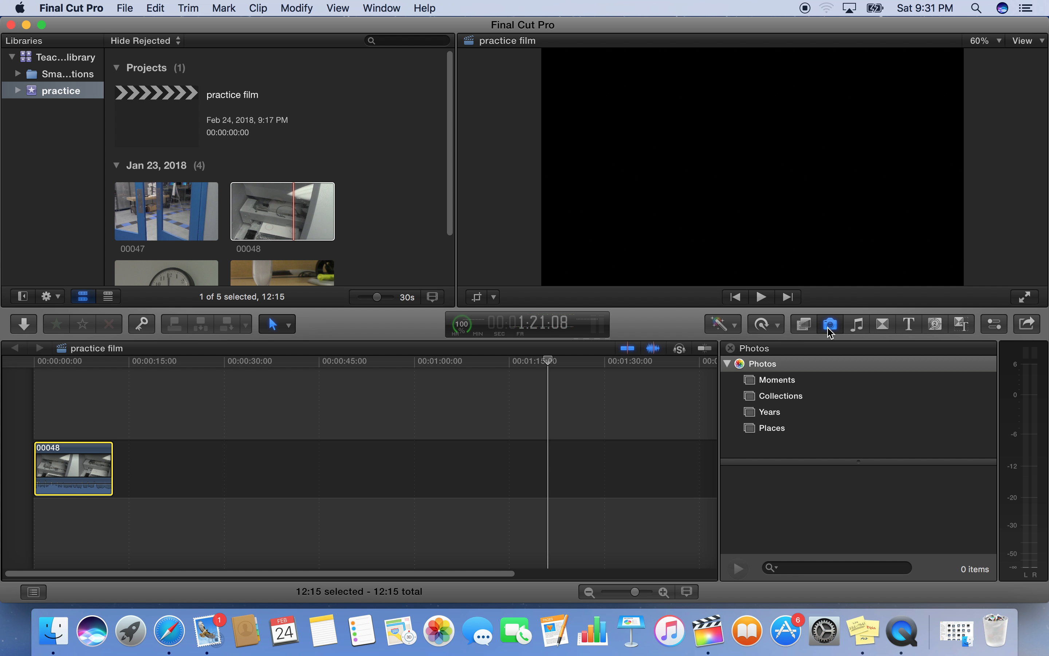
left_click(850, 330)
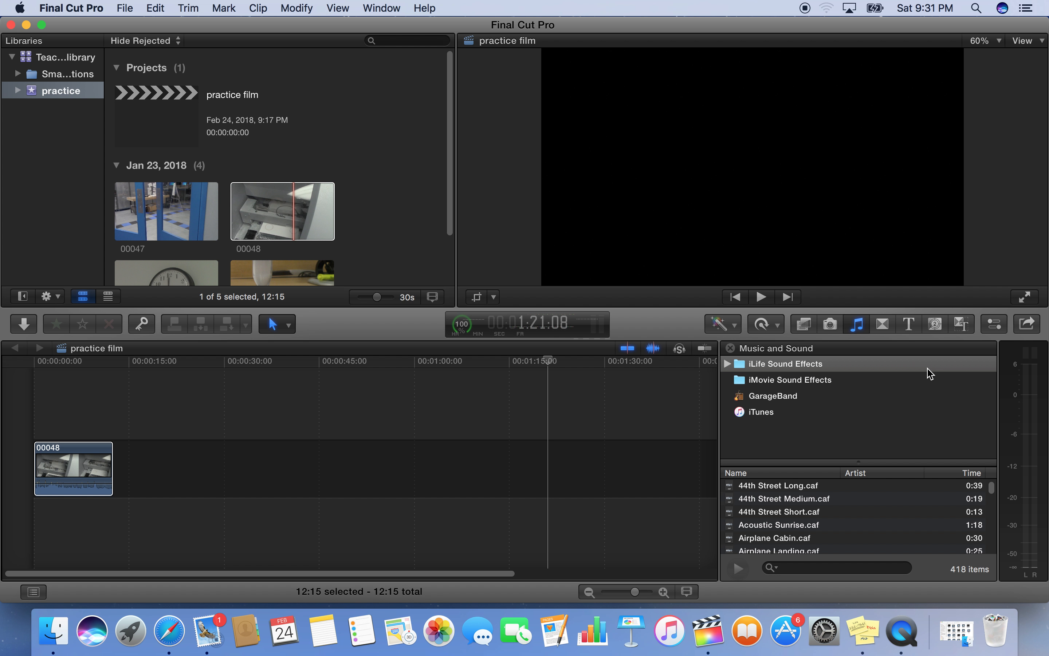
left_click(774, 396)
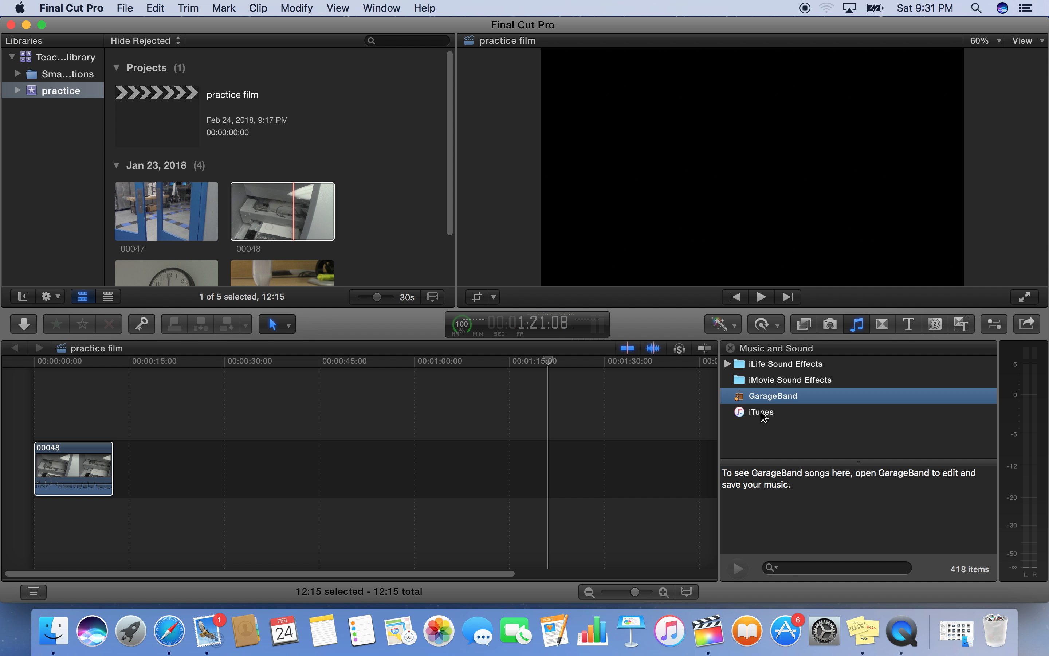
left_click(766, 417)
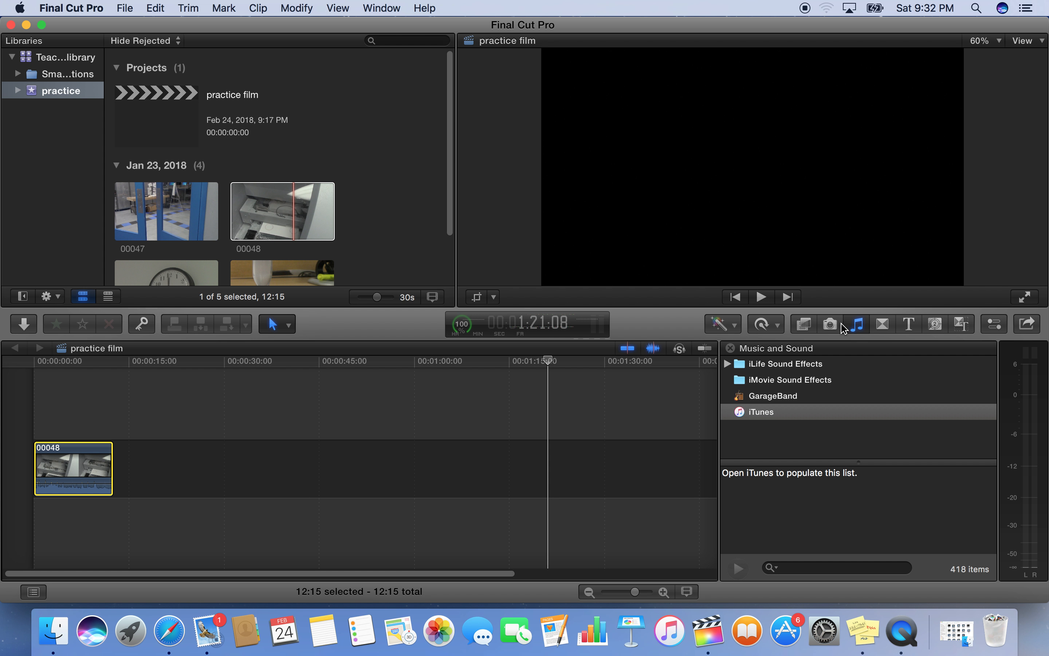
- Open the Transitions browser, and compare the Blurs category with all transitions
left_click(883, 324)
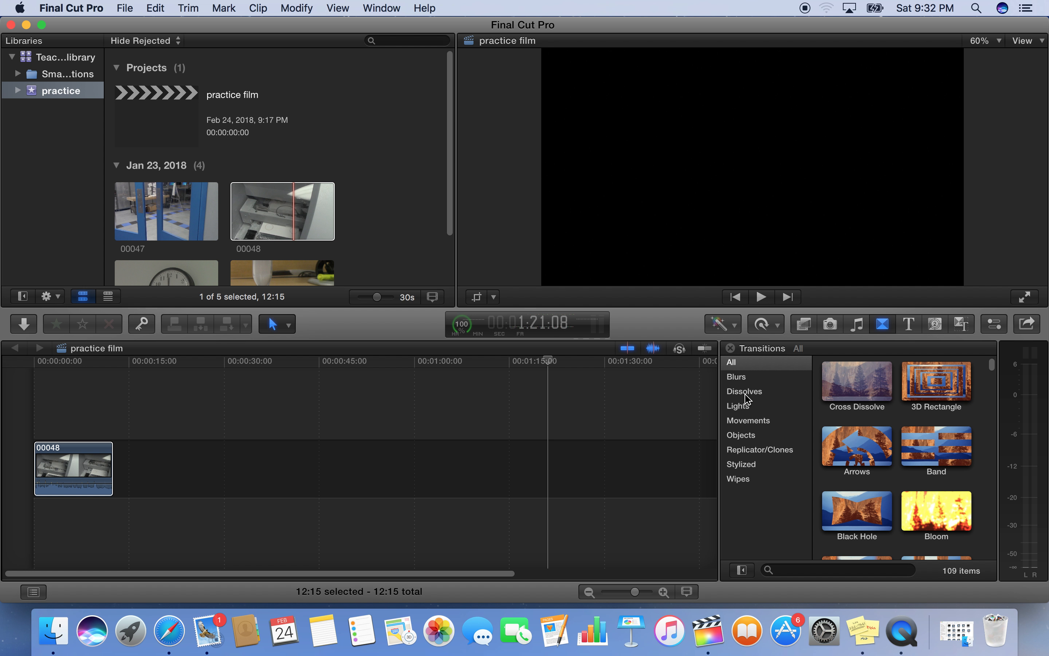
left_click(765, 380)
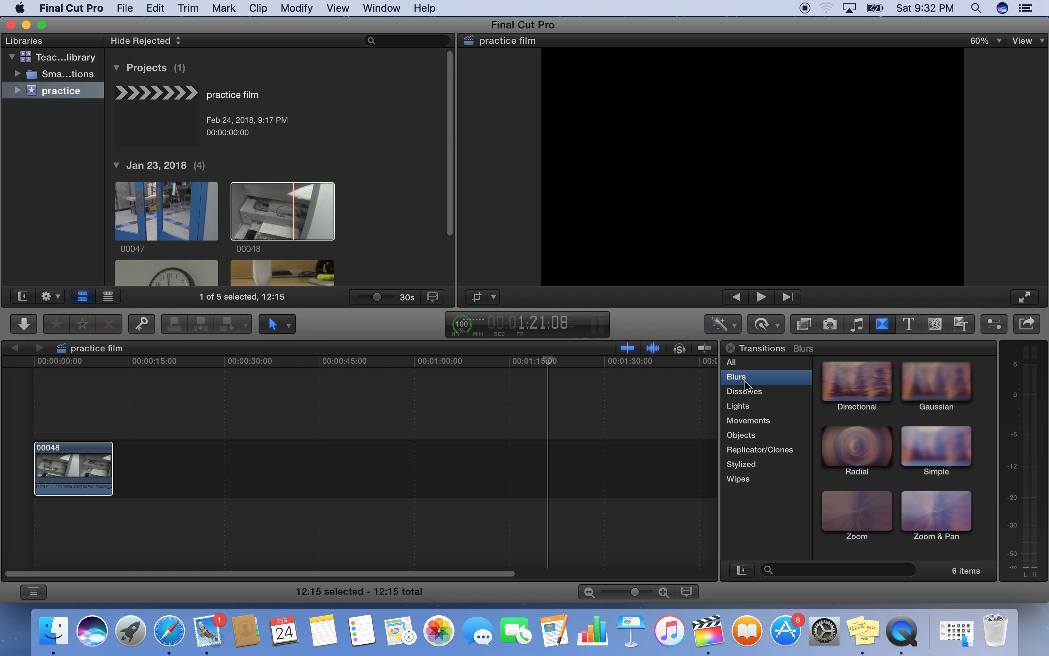
left_click(741, 364)
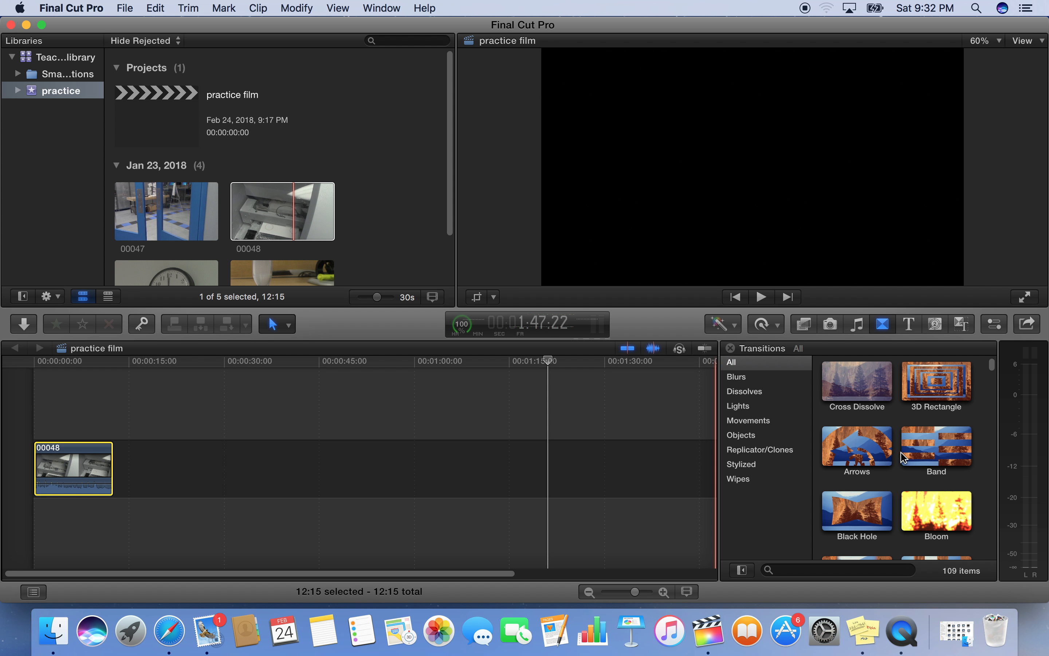
- Open the Titles browser, and examine the Lower Thirds and 3D Cinematic categories
left_click(909, 324)
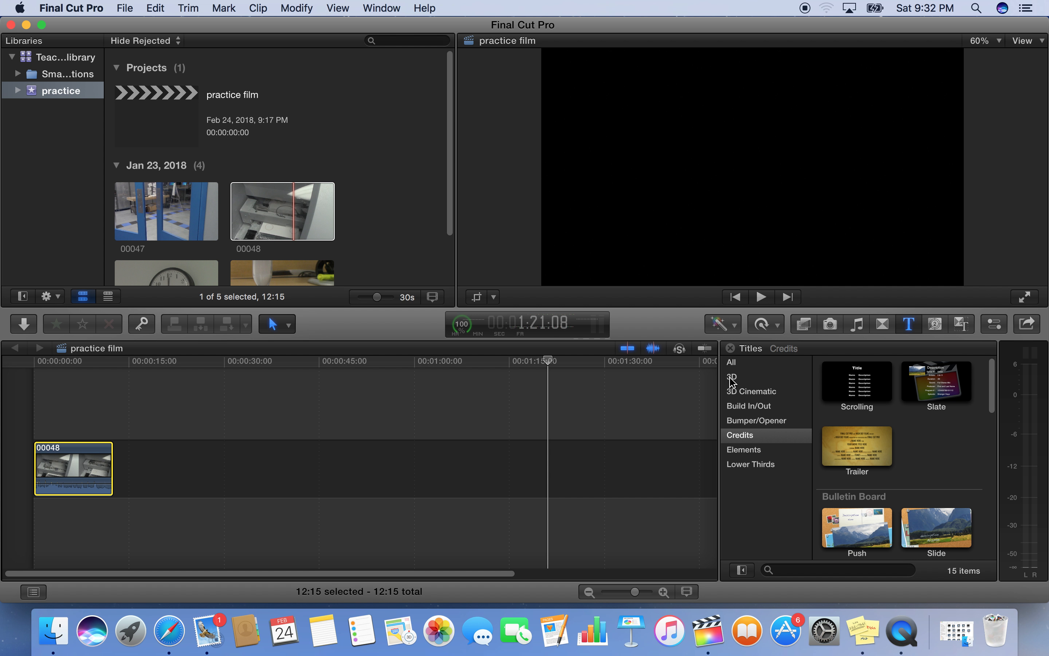
left_click(756, 465)
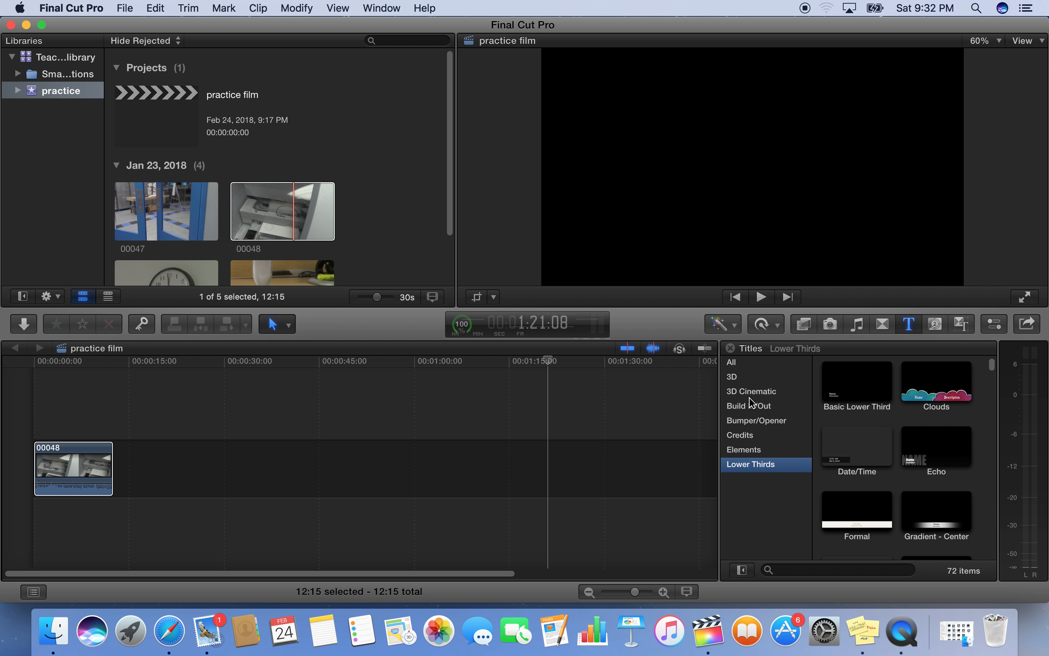
left_click(764, 392)
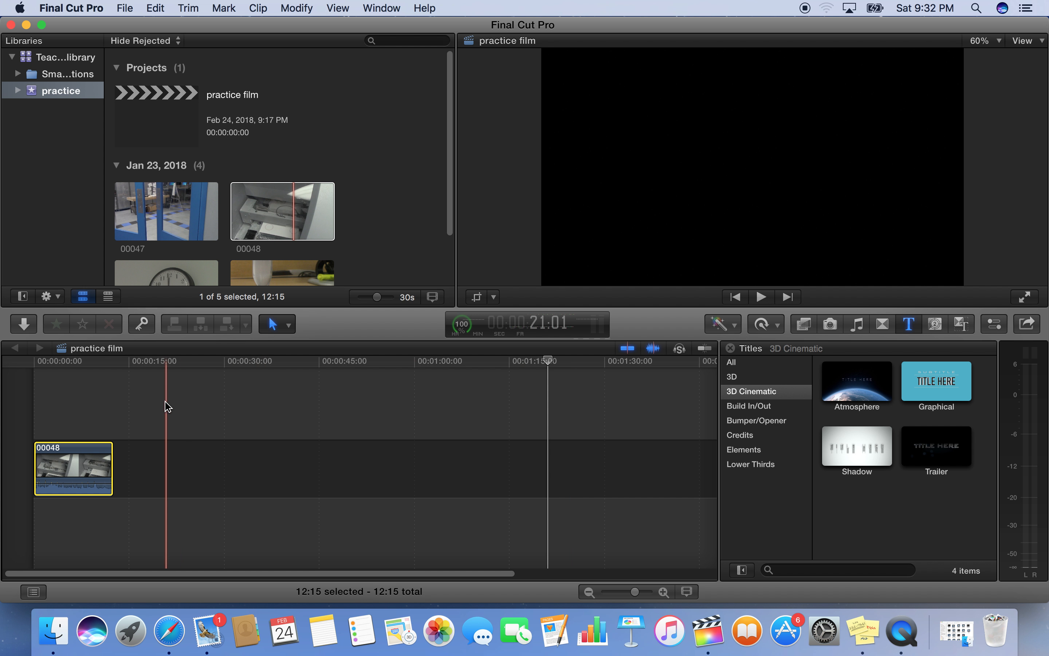
- Open the Generators browser, and review its Backgrounds, Elements, Solids and Textures categories
left_click(939, 331)
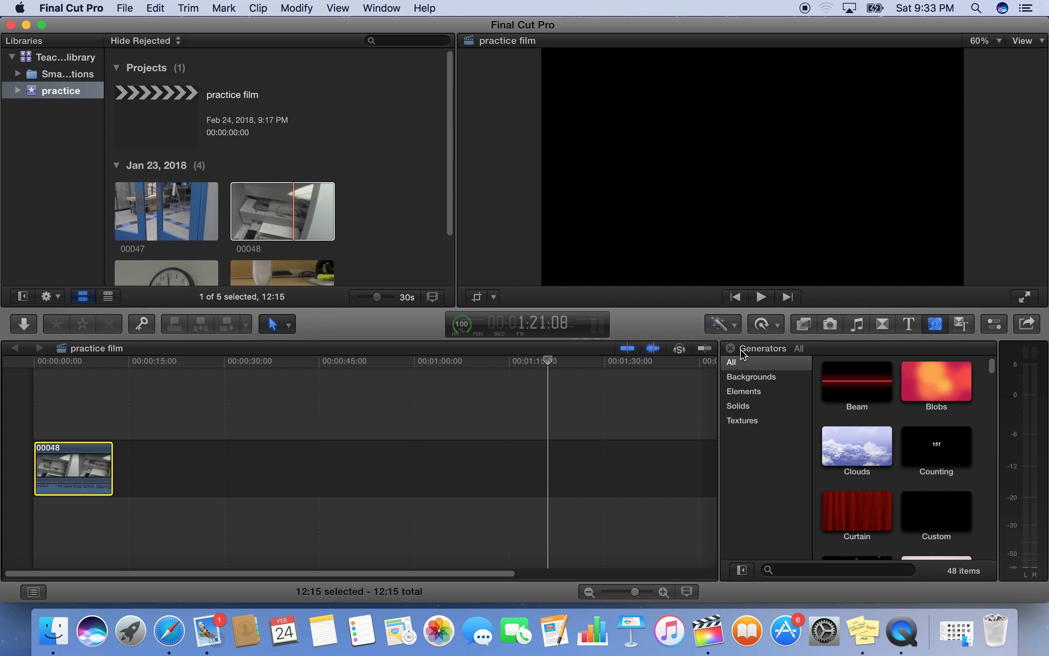
left_click(746, 378)
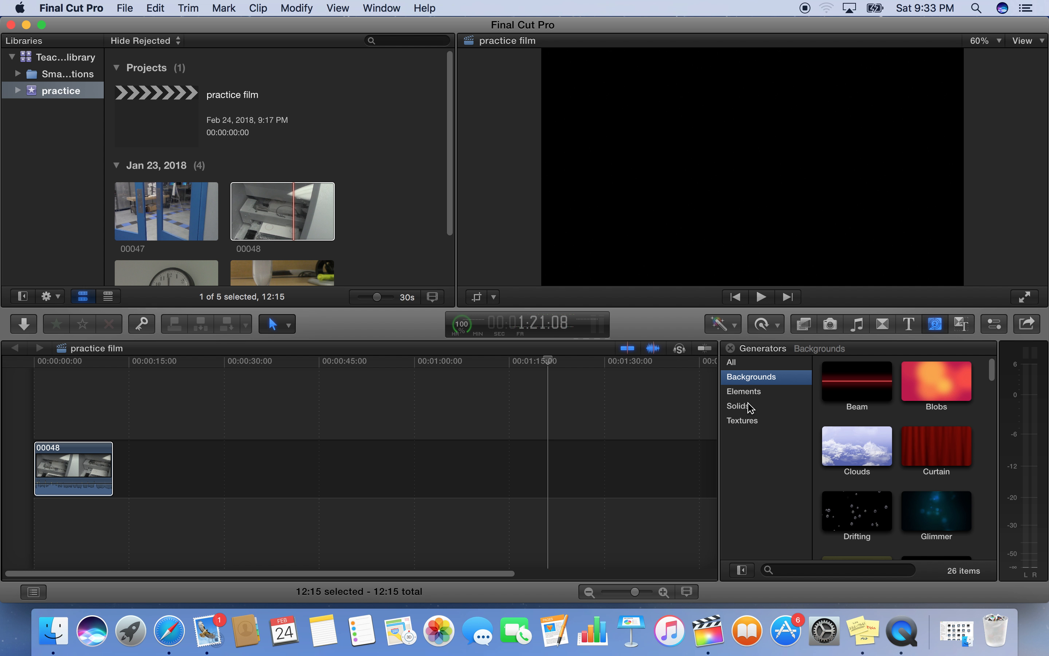
left_click(755, 393)
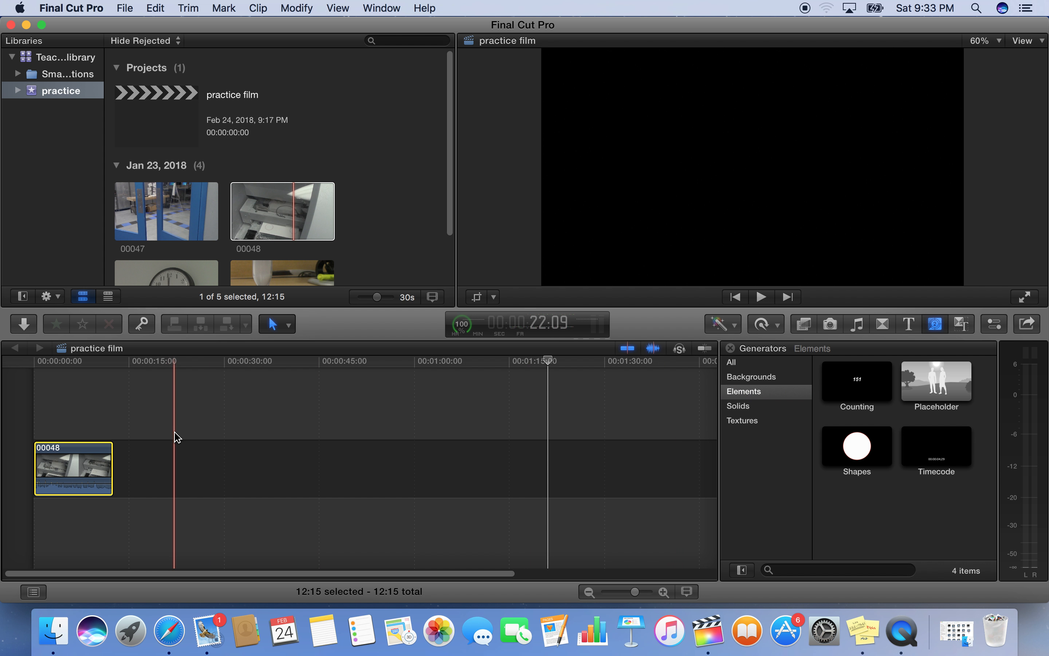
left_click(756, 412)
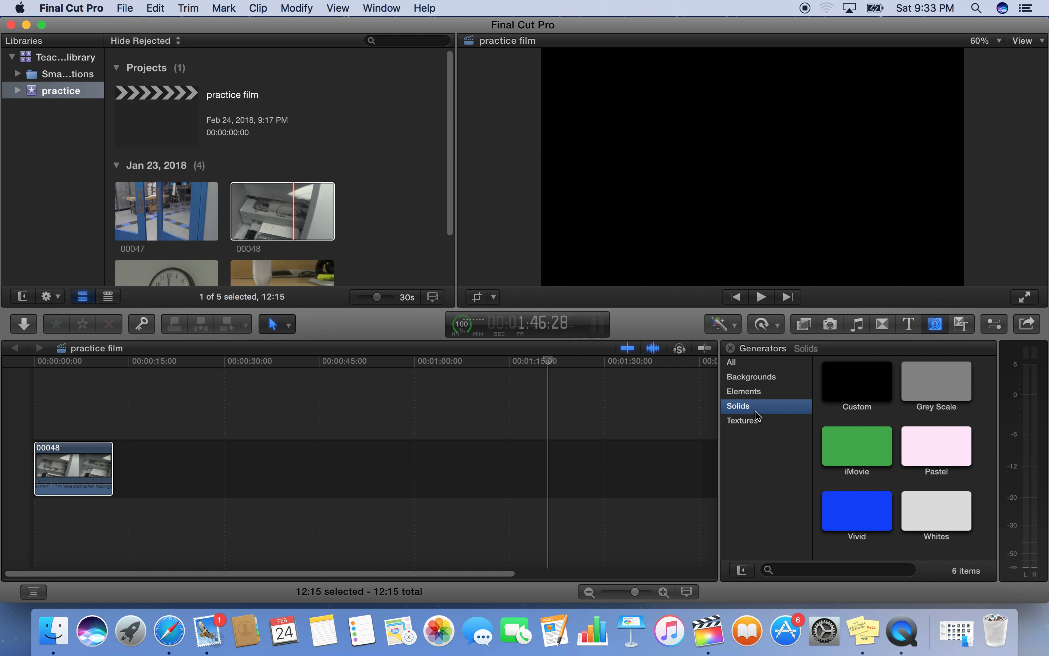
left_click(742, 425)
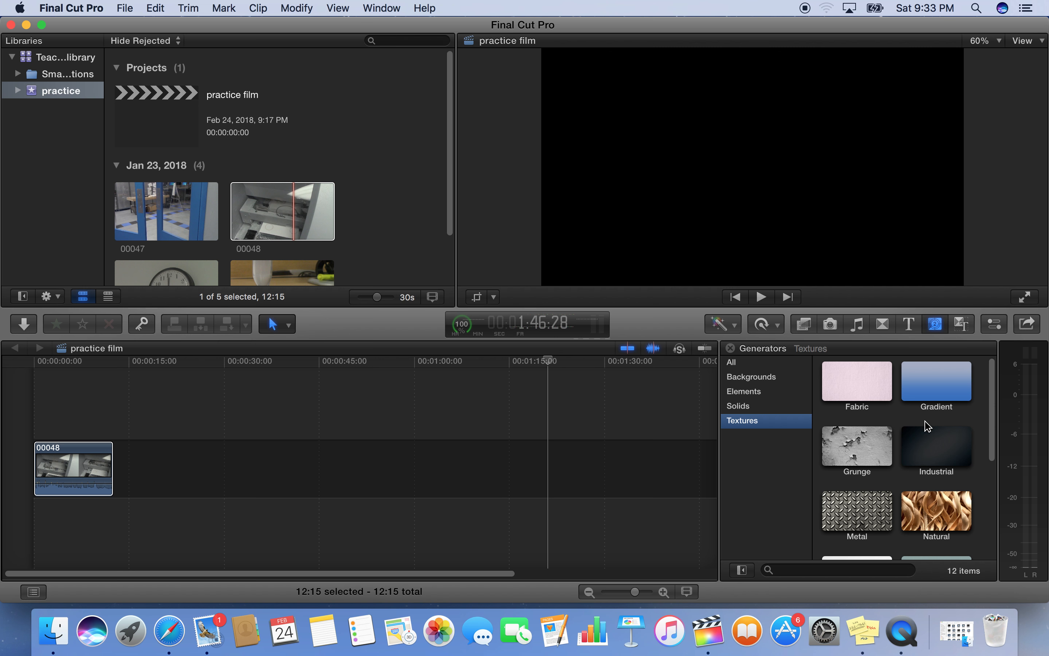
left_click(771, 379)
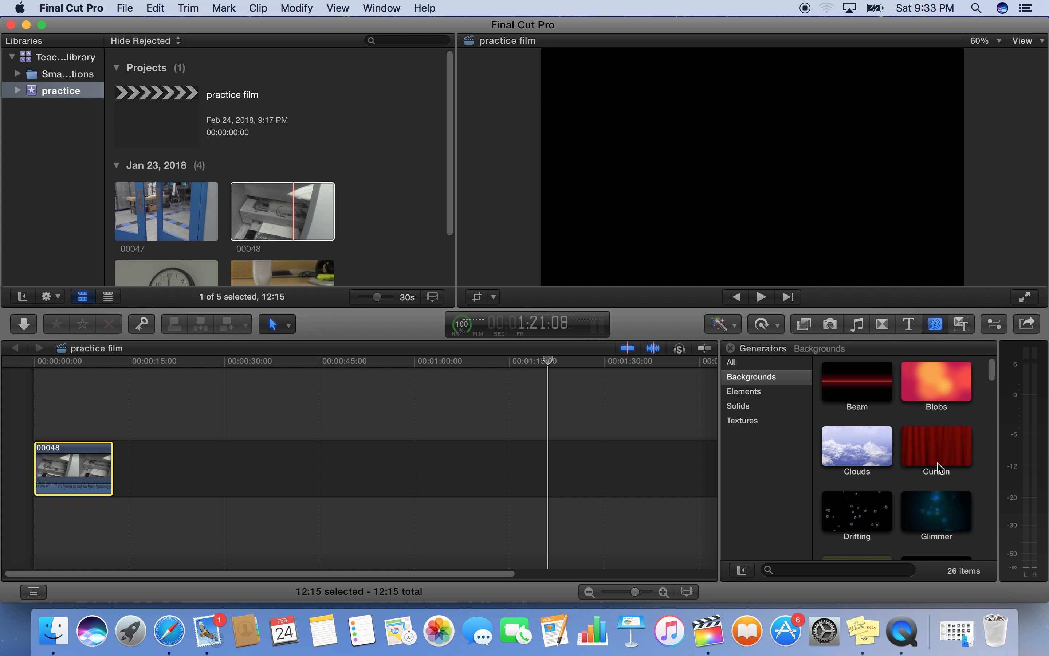
mouse_move(992, 371)
left_mouse_down()
mouse_move(992, 451)
mouse_move(995, 359)
left_mouse_up()
- Open the Themes browser, and examine the generators and transitions in the Comic Book theme
left_click(963, 323)
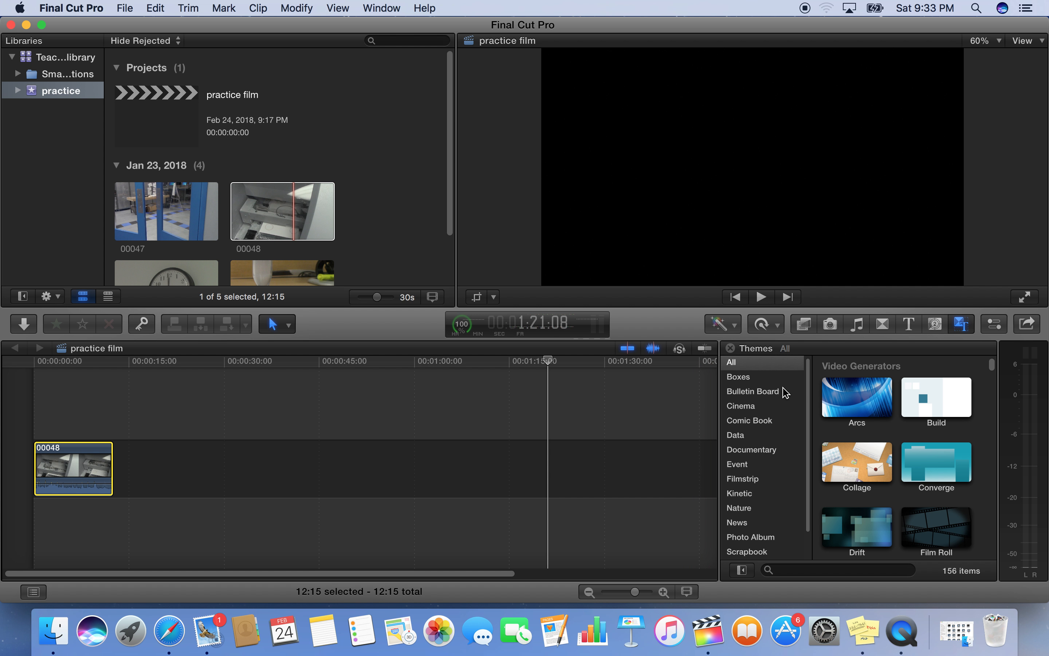
left_click(734, 423)
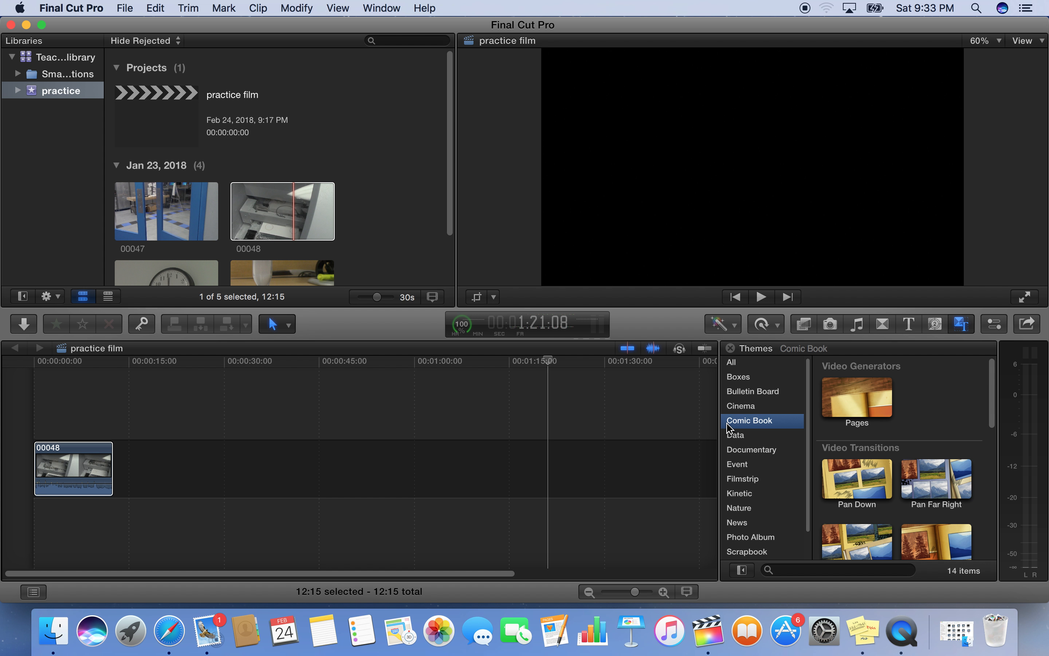
left_click_drag(993, 374, 993, 385)
left_click_drag(811, 379, 817, 422)
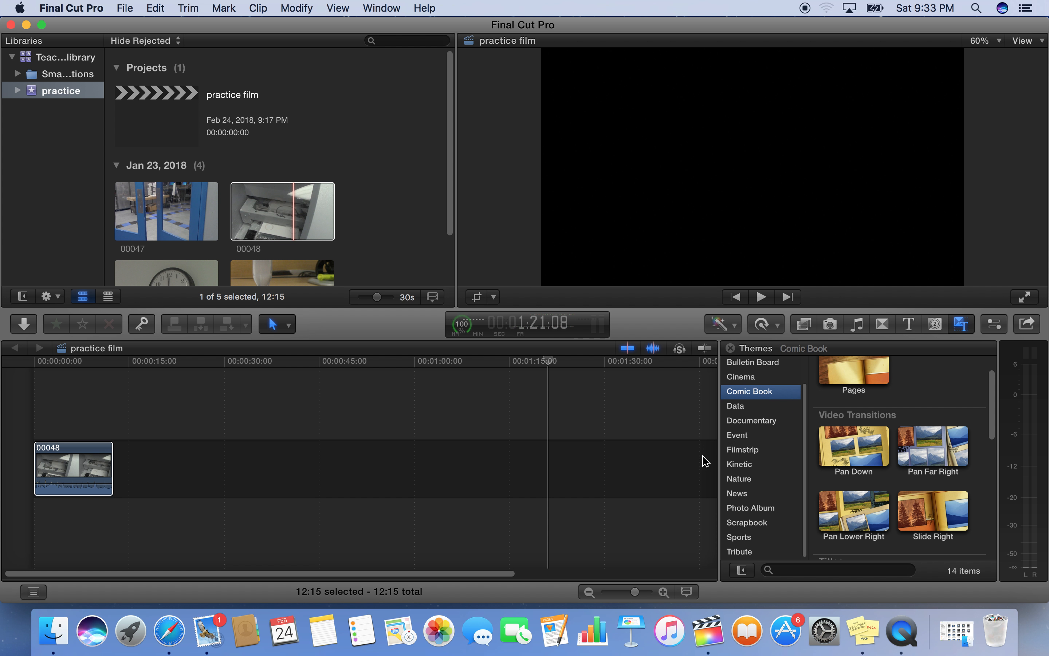
- Compare the contents of other themes, including Kinetic, News, Photo Album, Data, Sports and Tribute
left_click(739, 465)
left_click(737, 494)
left_click(737, 508)
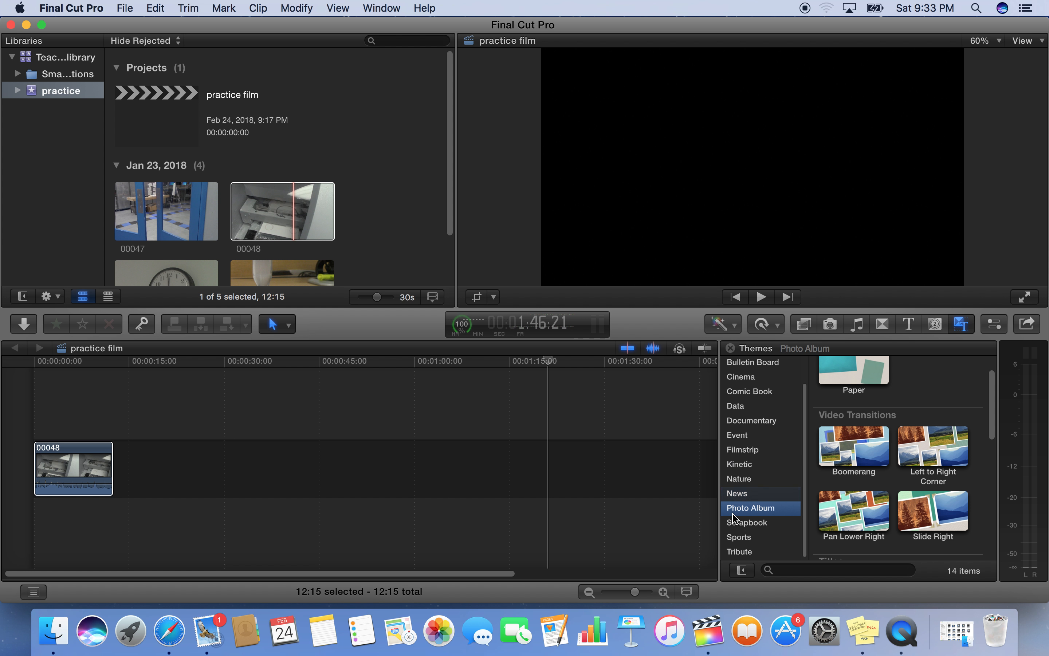
left_click(750, 542)
left_click(764, 406)
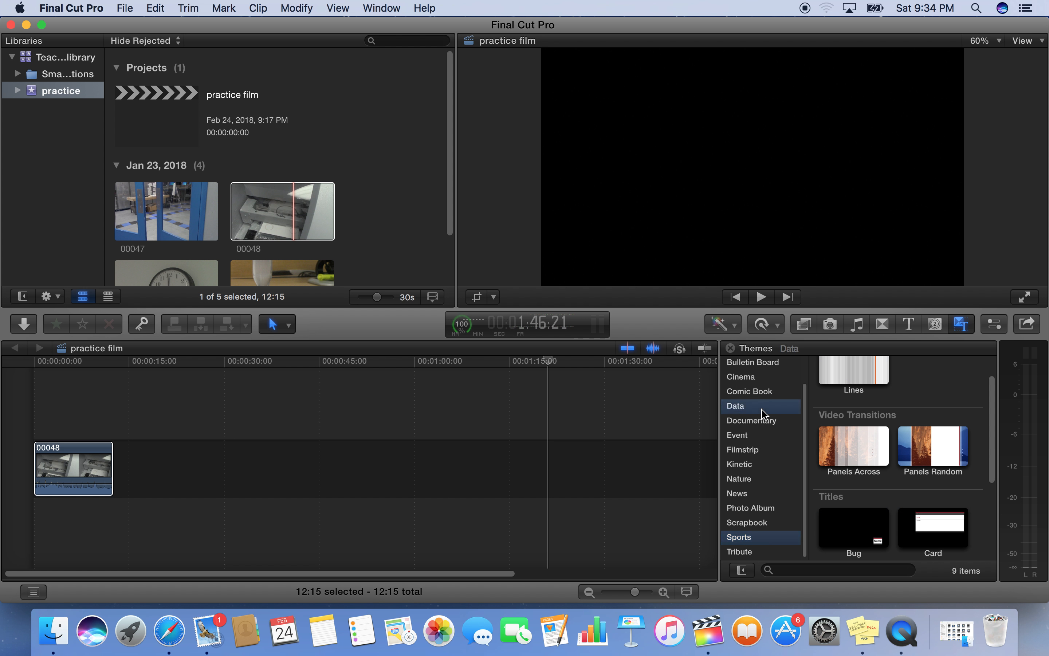
left_click(757, 391)
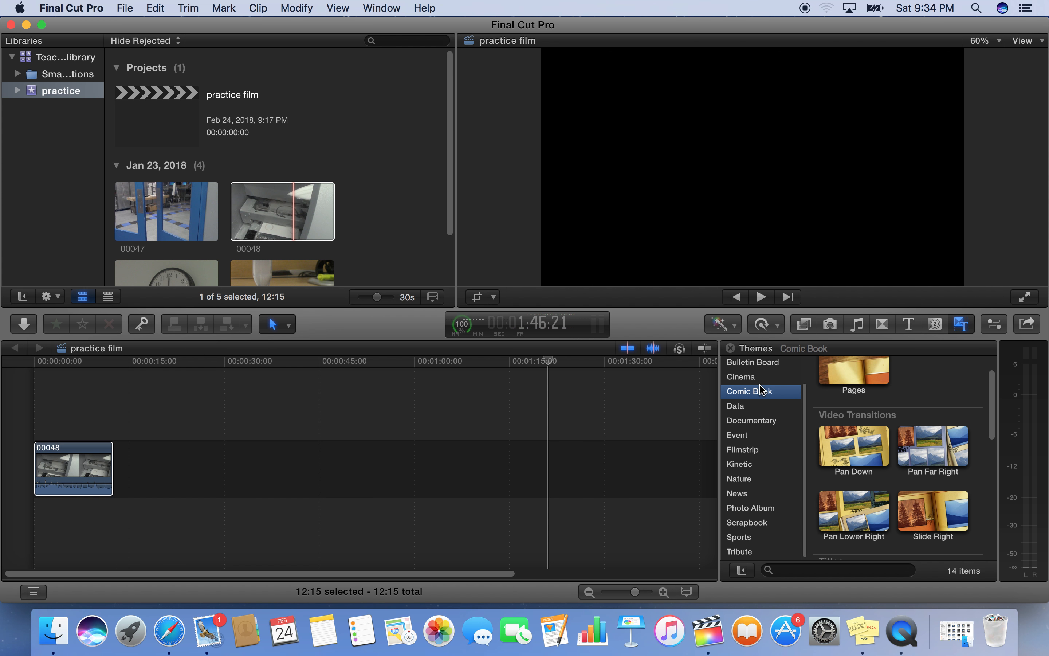
left_click(757, 510)
left_click(757, 538)
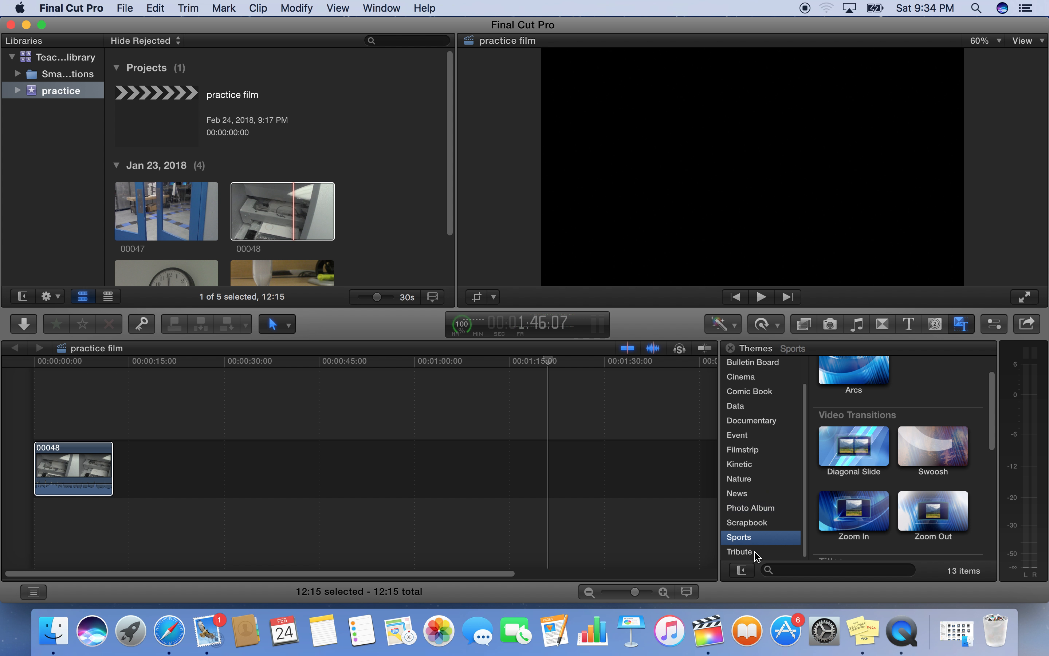
left_click(757, 552)
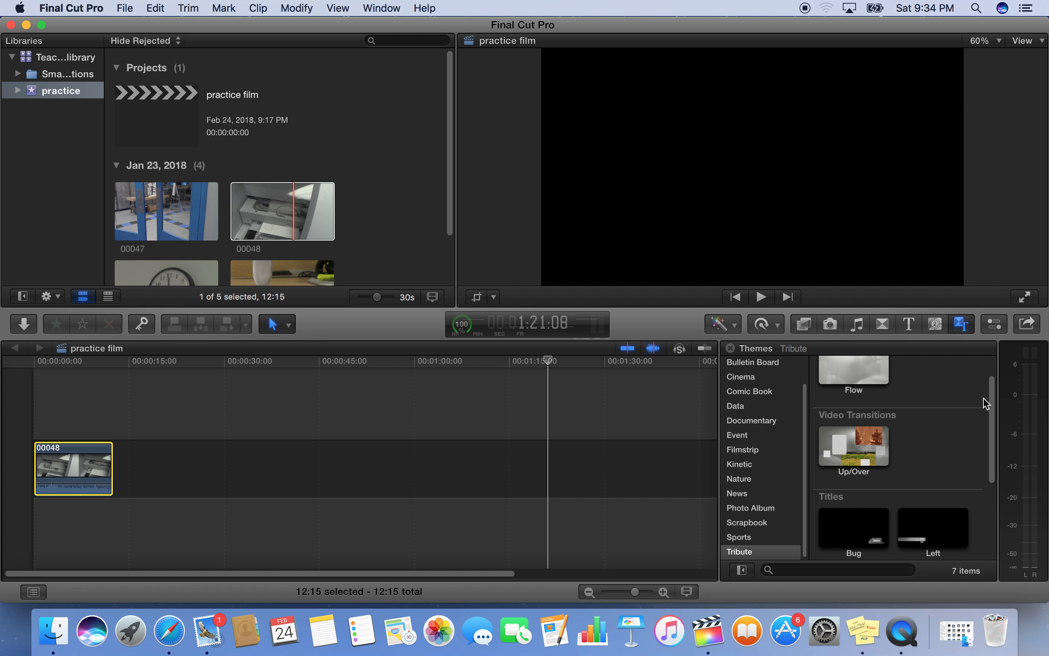
left_click_drag(992, 390, 997, 371)
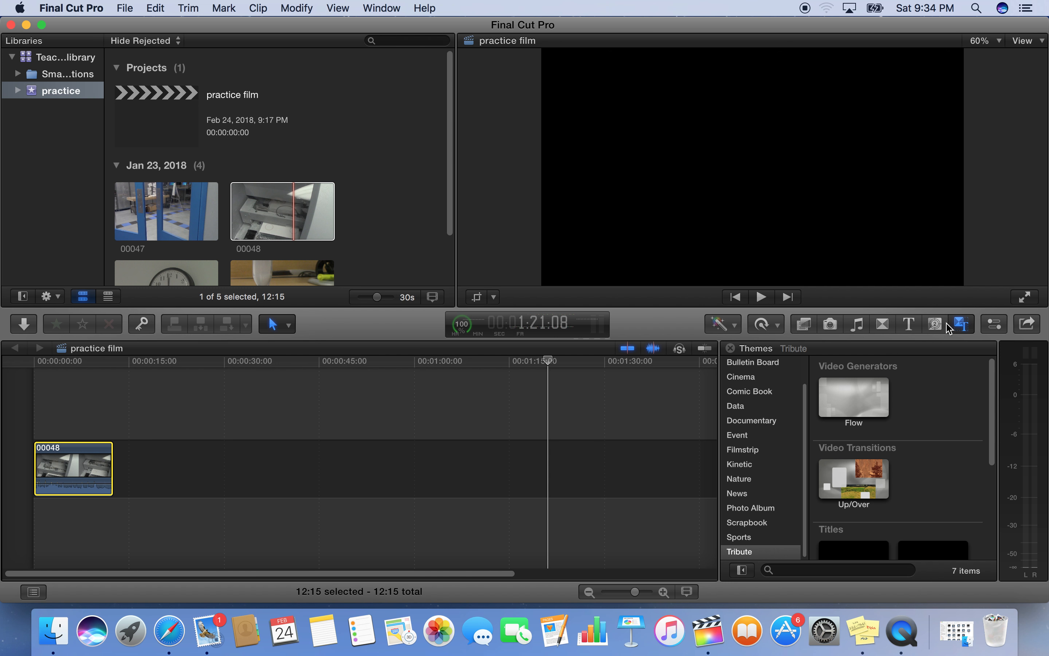
- Show the Inspector, close the Themes browser, and review the Video and Audio settings of clip 00048
left_click(995, 326)
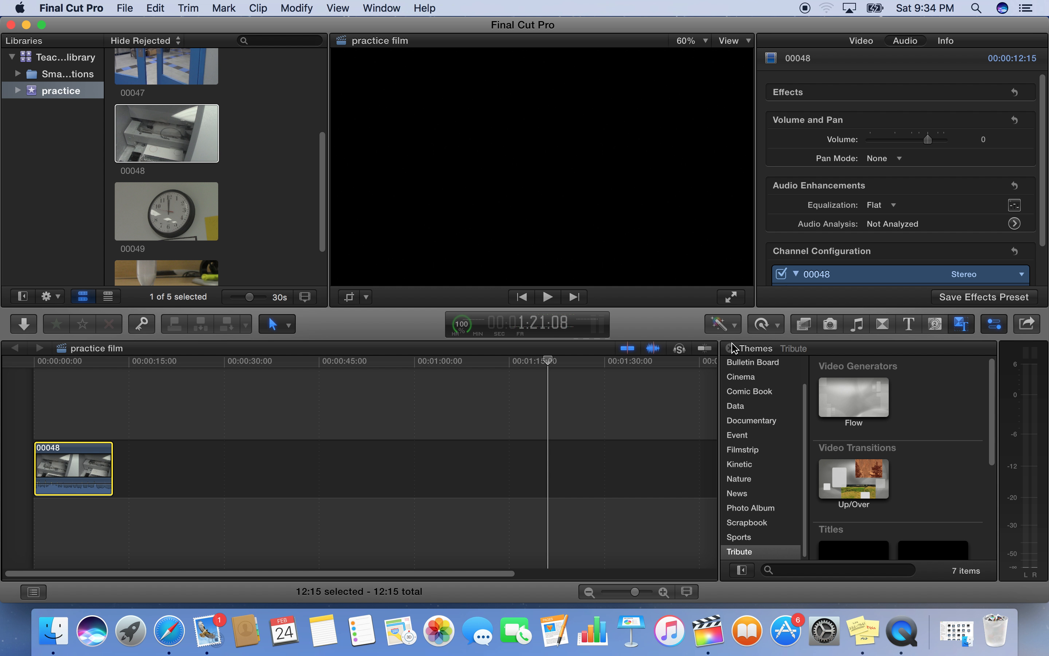
left_click(730, 349)
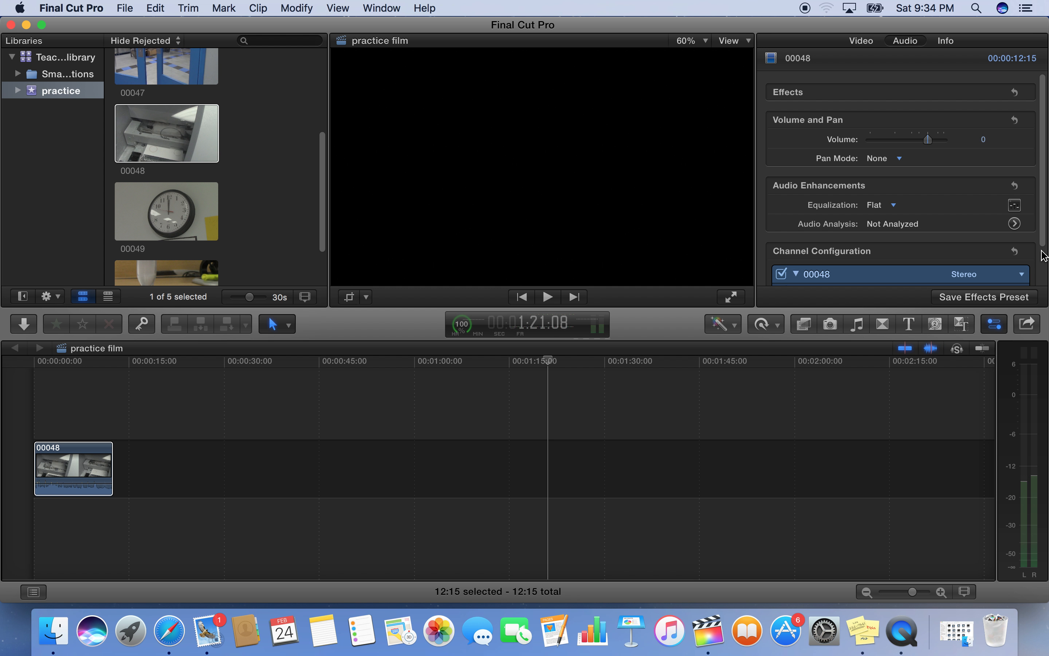
left_click(862, 43)
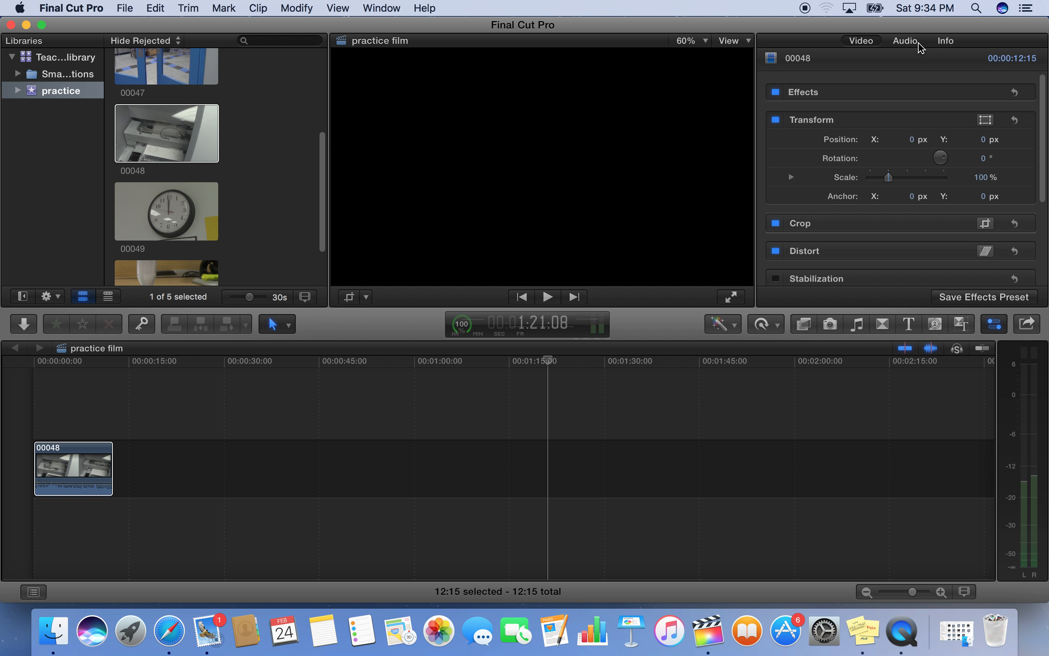
left_click(918, 42)
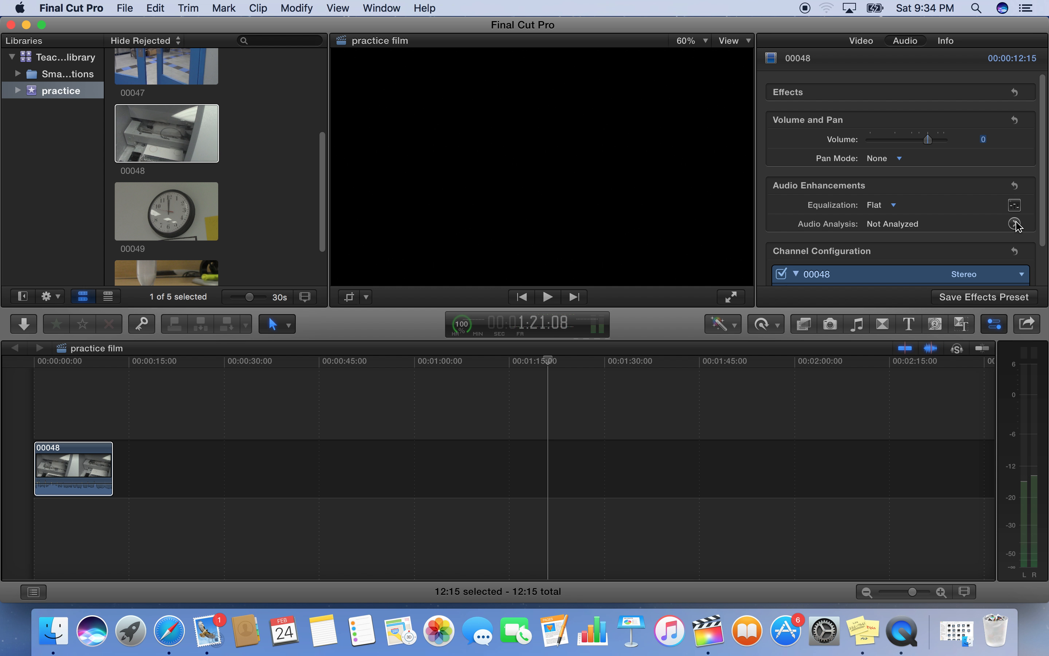
left_click_drag(1048, 188, 1048, 230)
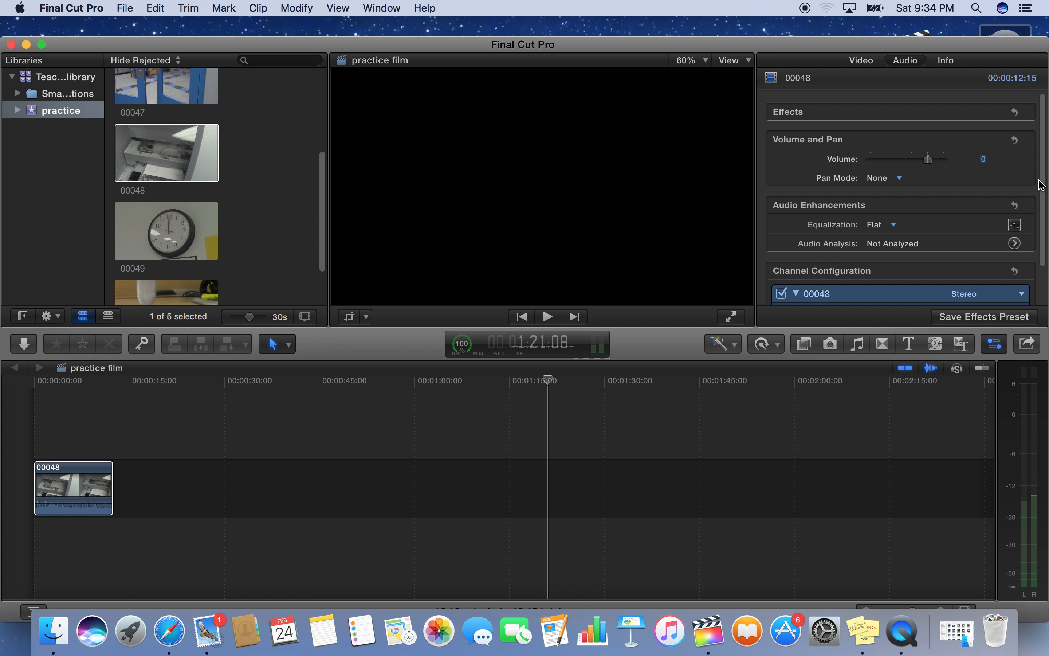
scroll(1043, 183, "down", 2)
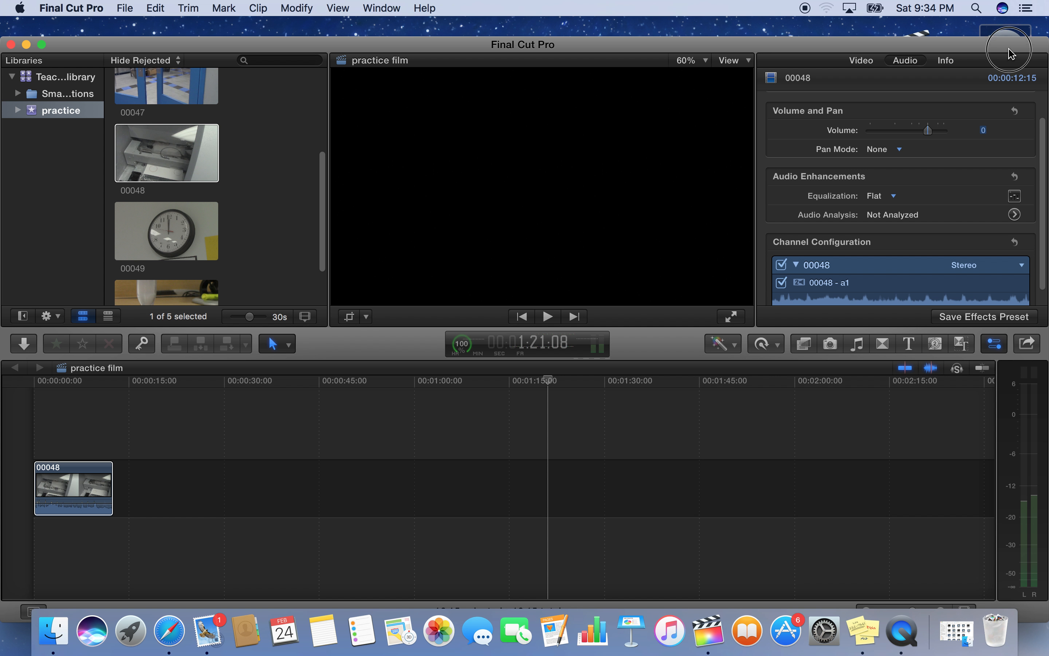
- Move the application window back up, and review the destinations available for sharing the project
left_click_drag(1009, 53, 1015, 22)
left_click(1033, 325)
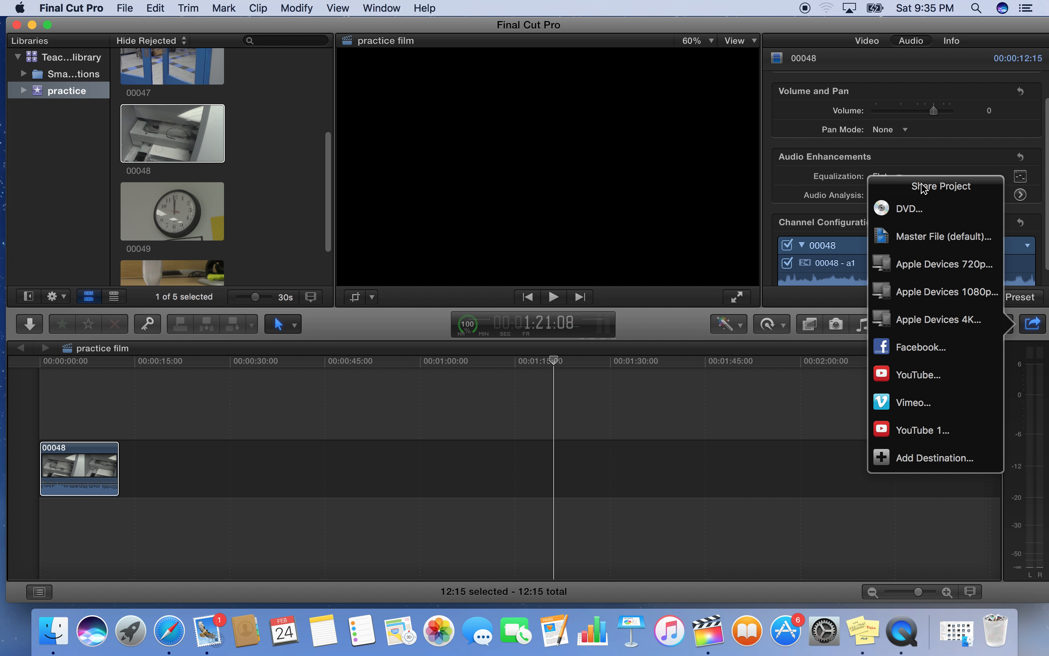
left_click(715, 197)
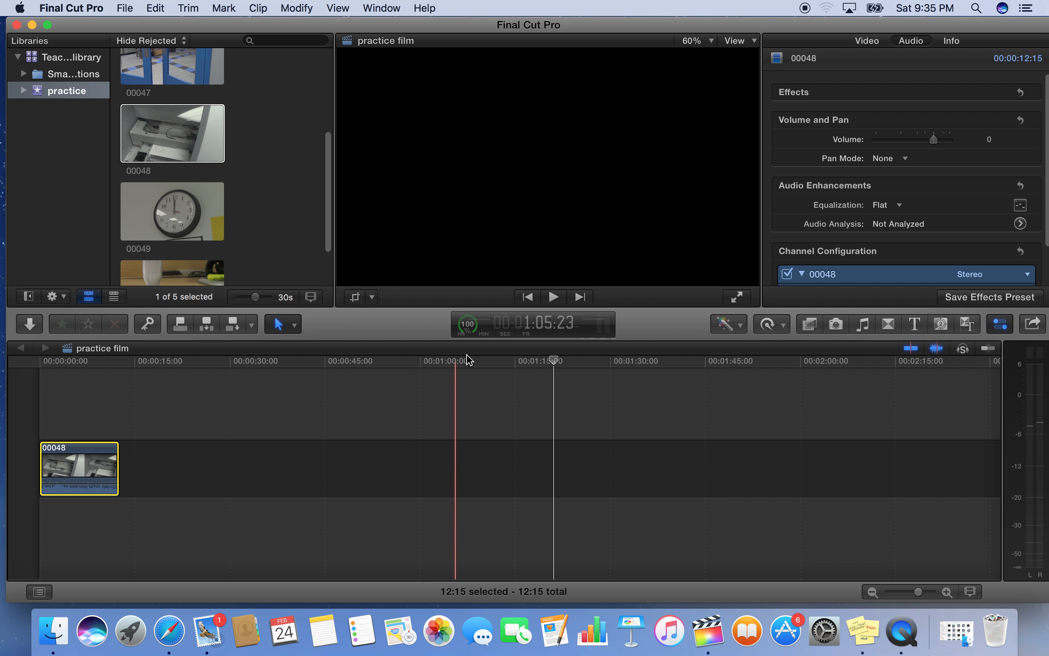
- Move the playhead to about 34:21, and zoom the timeline in and back out to show all of clip 00048
left_click(555, 364)
left_click_drag(555, 366, 260, 473)
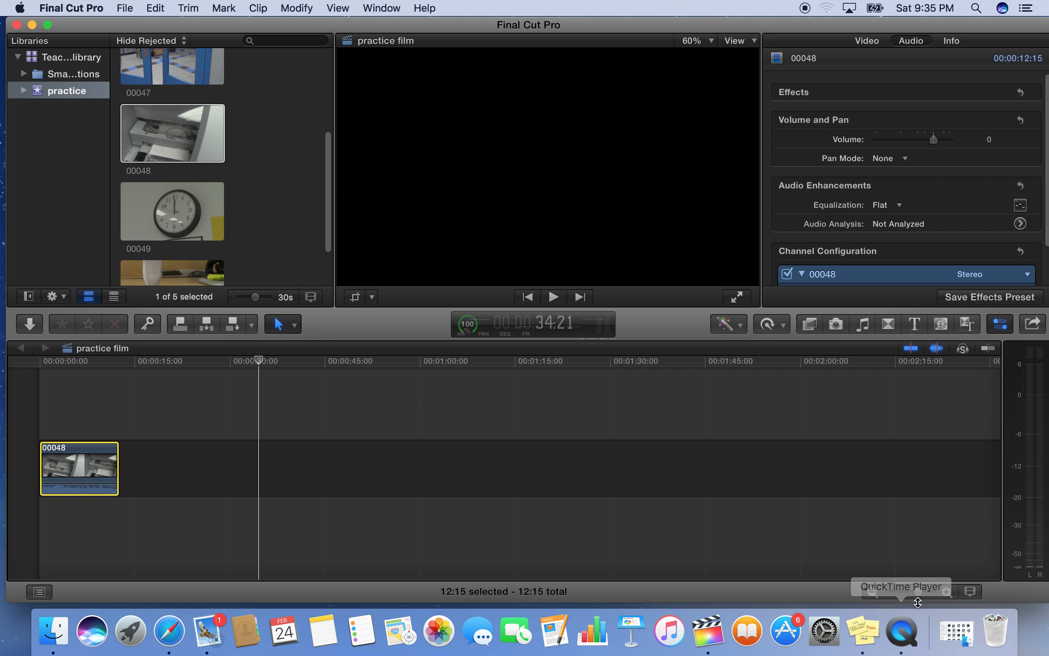
mouse_move(920, 592)
left_mouse_down()
mouse_move(911, 593)
mouse_move(925, 594)
left_mouse_up()
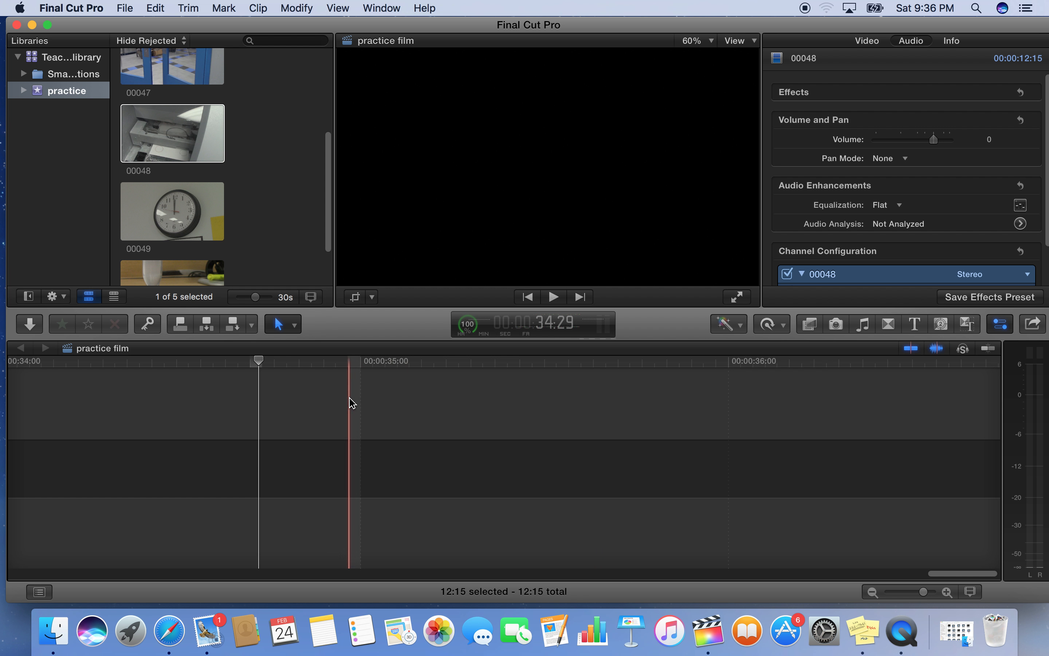
left_click_drag(956, 574, 5, 562)
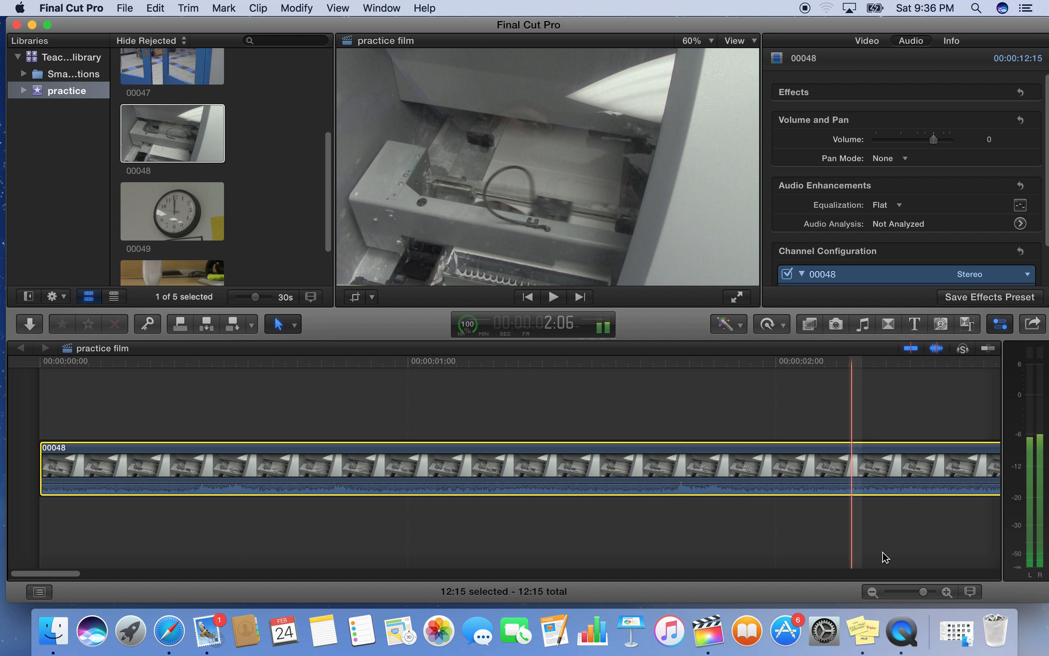
left_click_drag(926, 597, 890, 601)
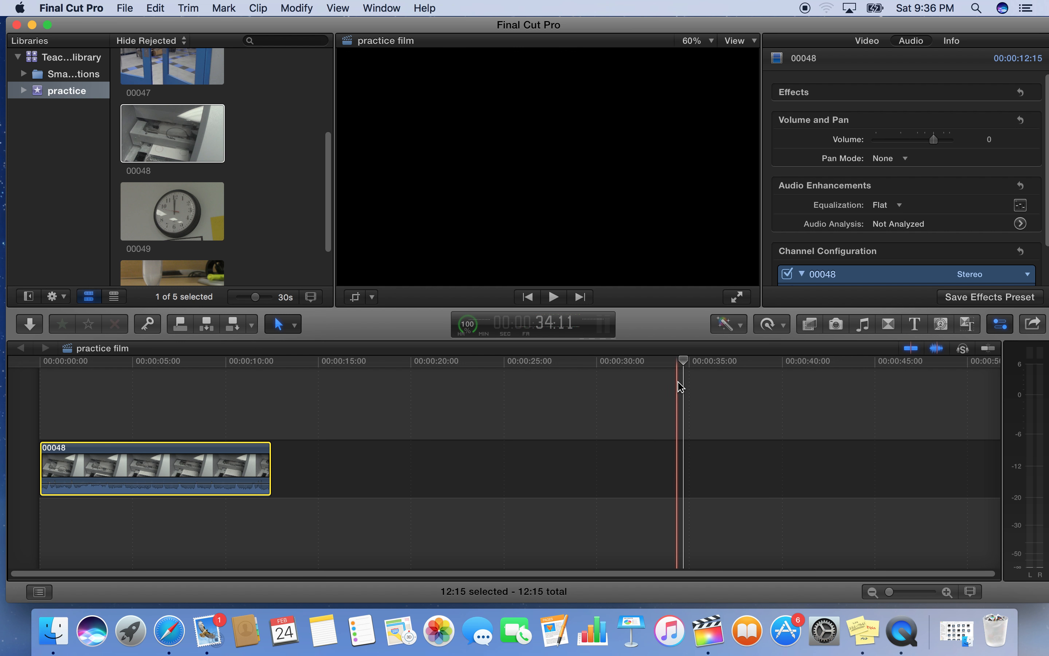
- Hide the Inspector and audio meters, and place the playhead at about 11:12 in clip 00048
left_click(1004, 328)
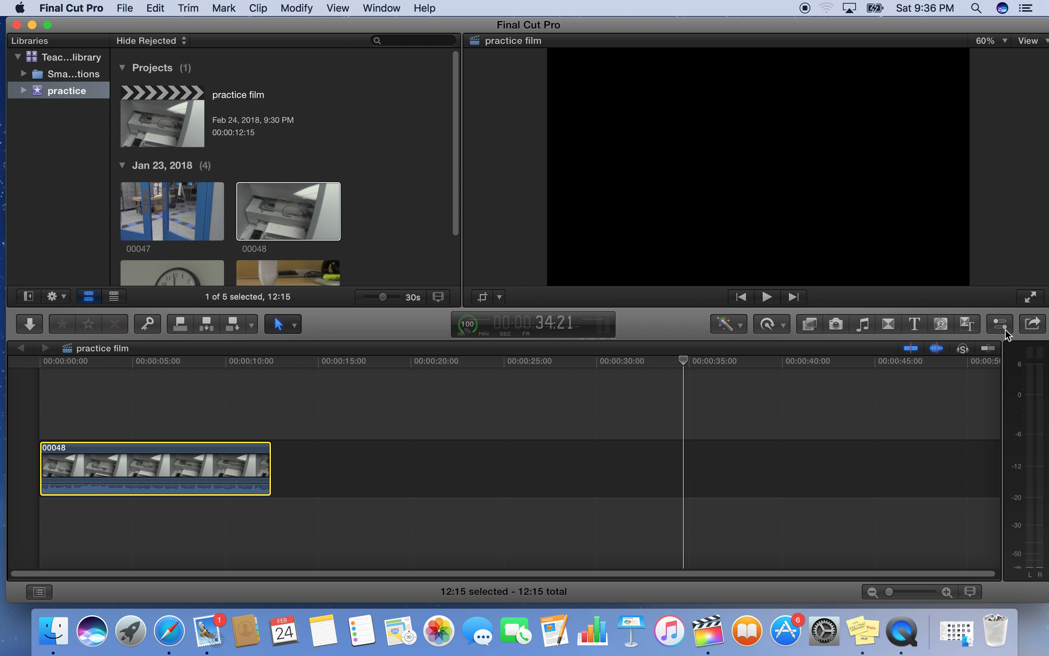
left_click(604, 332)
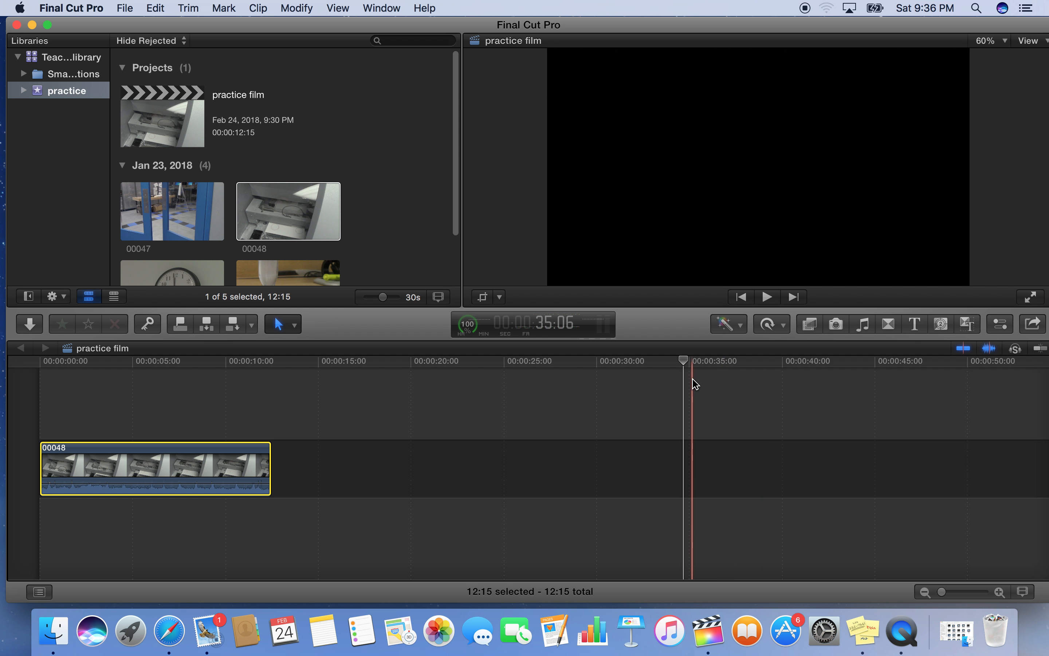
left_click_drag(688, 371, 251, 382)
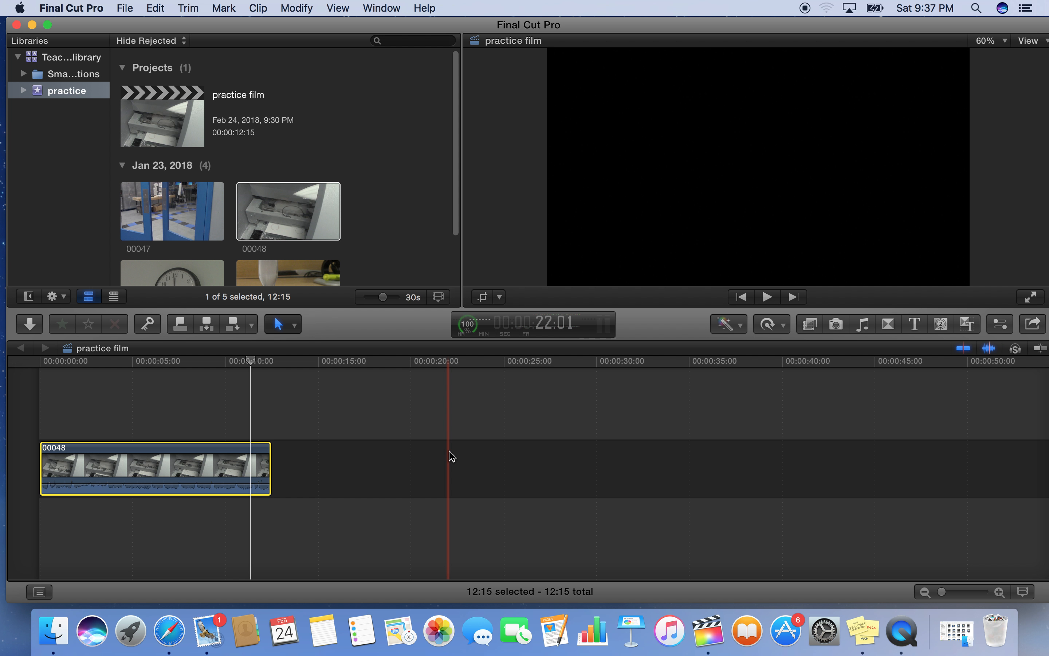
left_click_drag(456, 200, 445, 243)
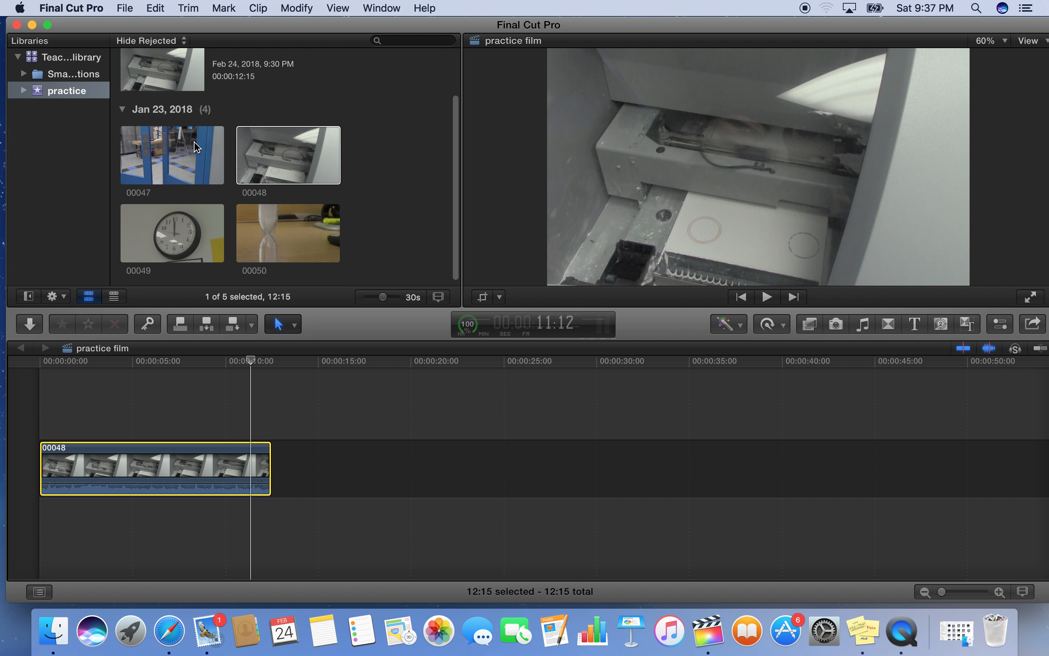